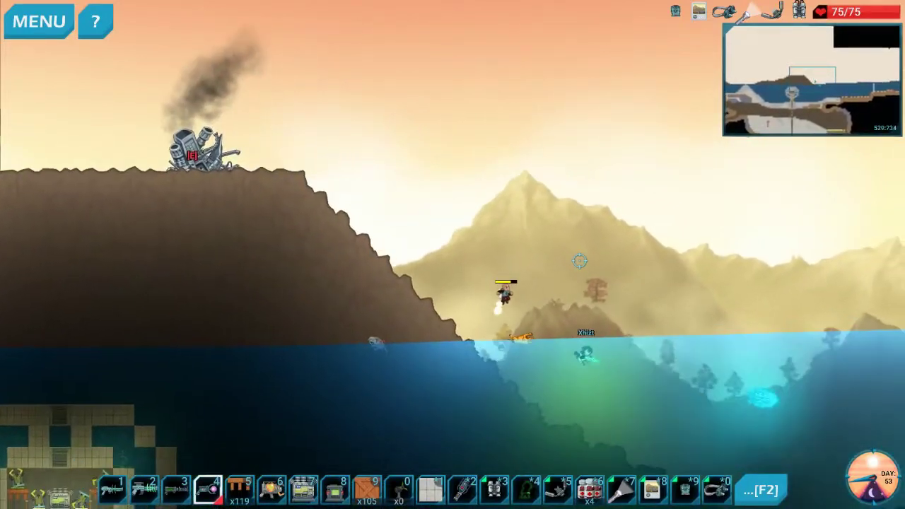
# - Switch to hotbar slot 2, dive under the lake, then surface on slot 1
pyautogui.press('2')
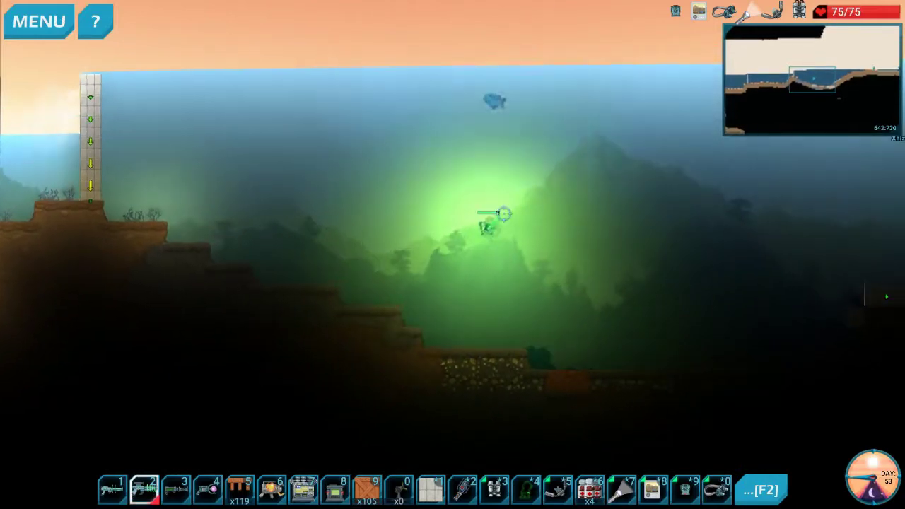
pyautogui.press('1')
# - Jetpack out of the water and climb the tree-covered stepped cliff to the cave opening
pyautogui.press('space')
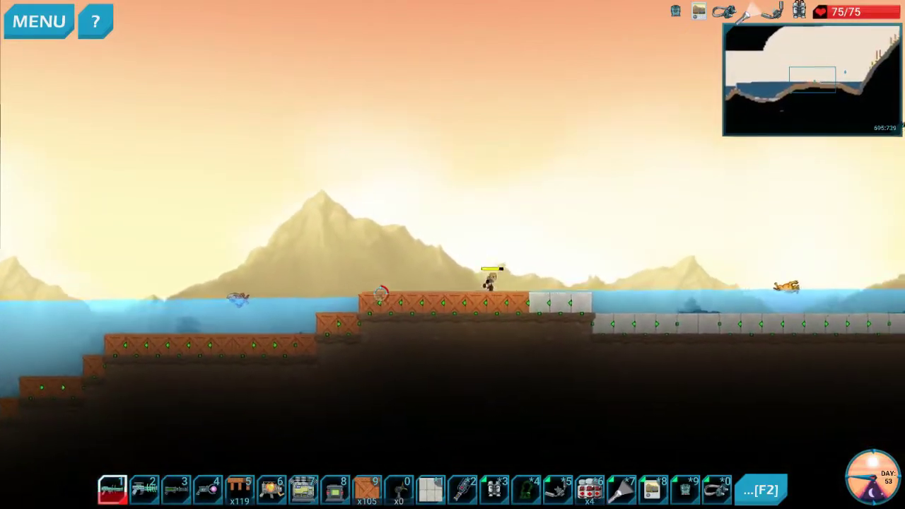
pyautogui.press('space')
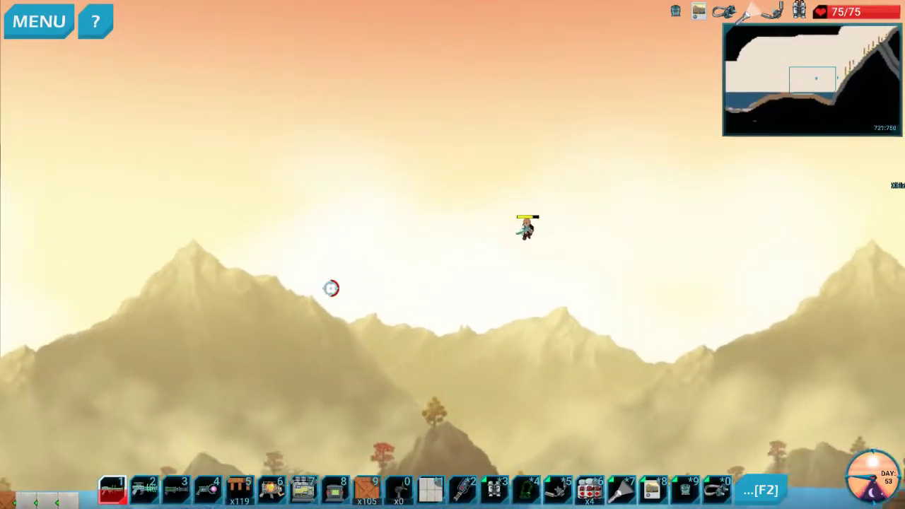
pyautogui.press('space')
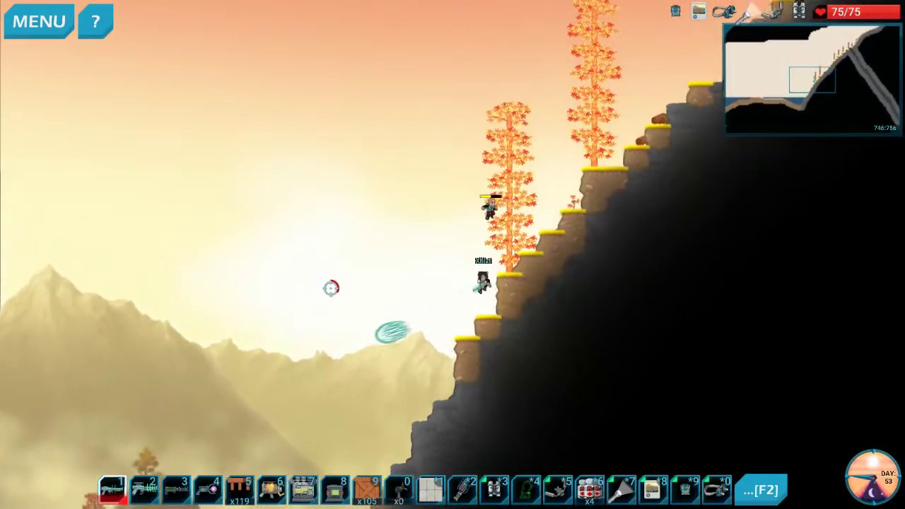
pyautogui.press('space')
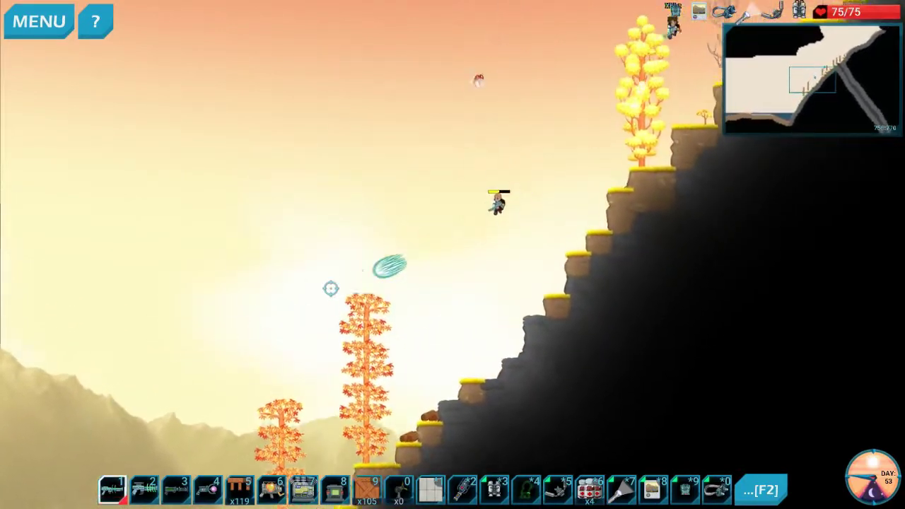
pyautogui.press('space')
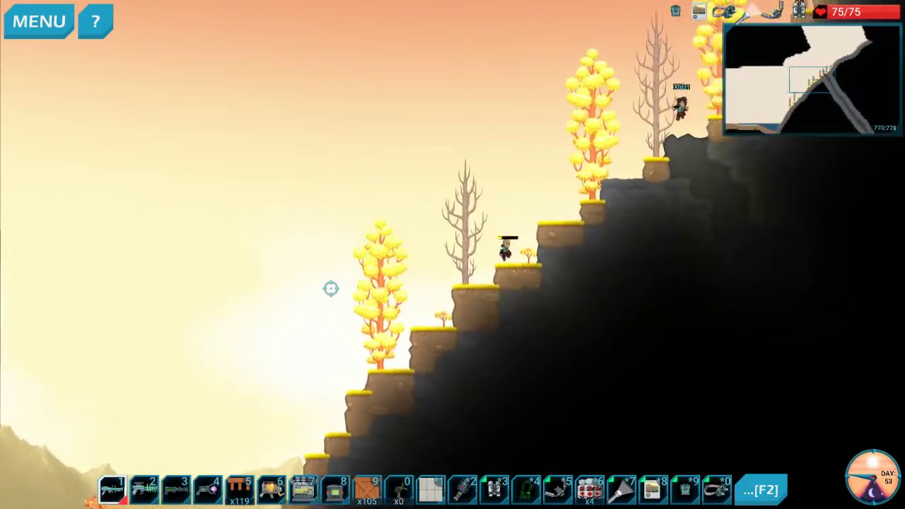
pyautogui.press('space')
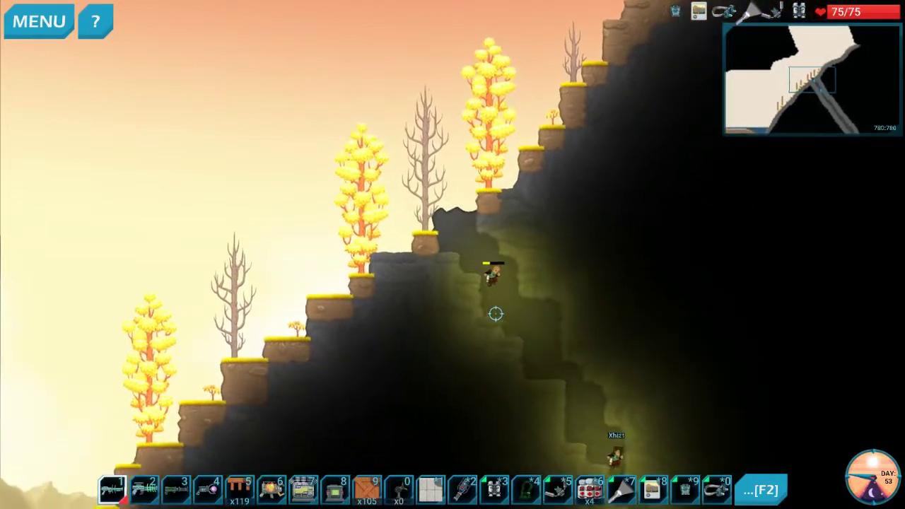
# - Go down the dark tunnel and drop through the orange platforms of the hall
pyautogui.press('d')
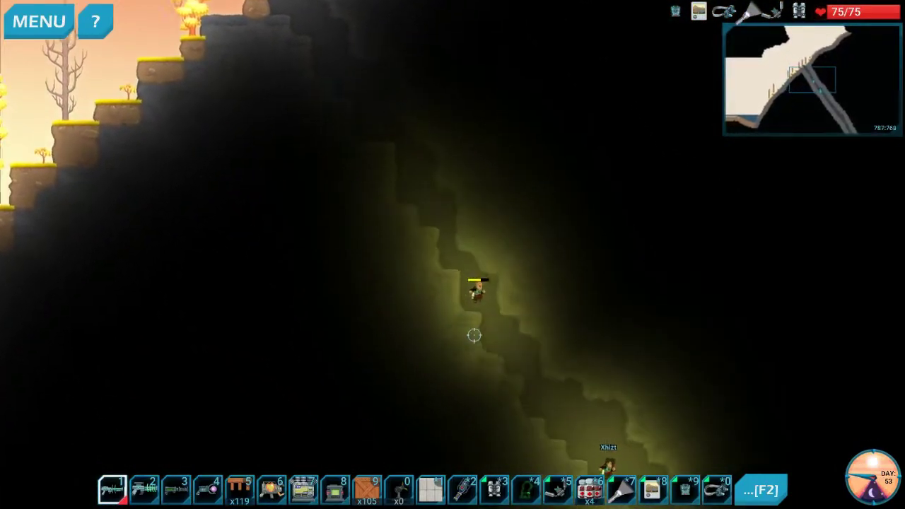
pyautogui.press('d')
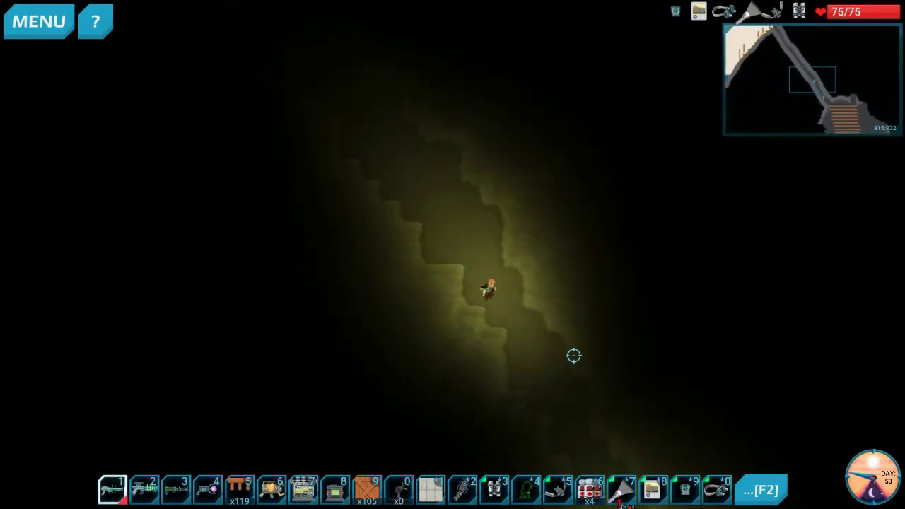
pyautogui.press('d')
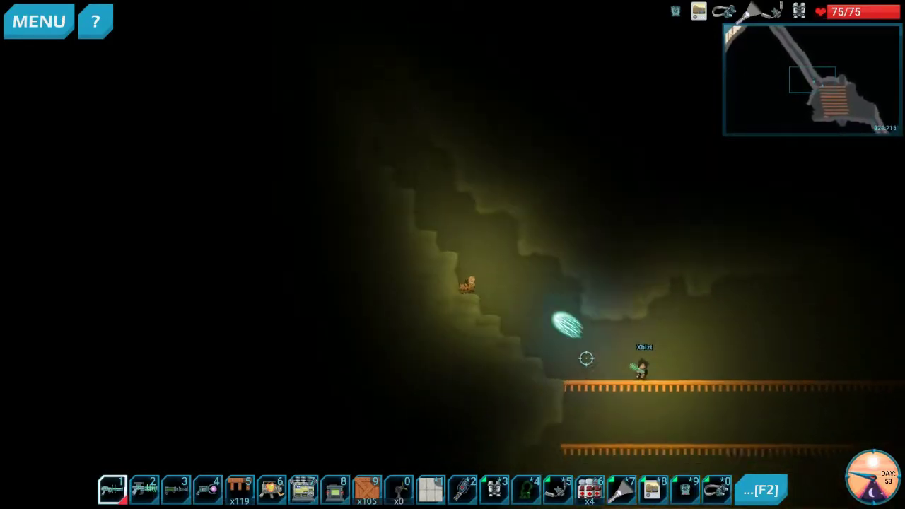
pyautogui.press('s')
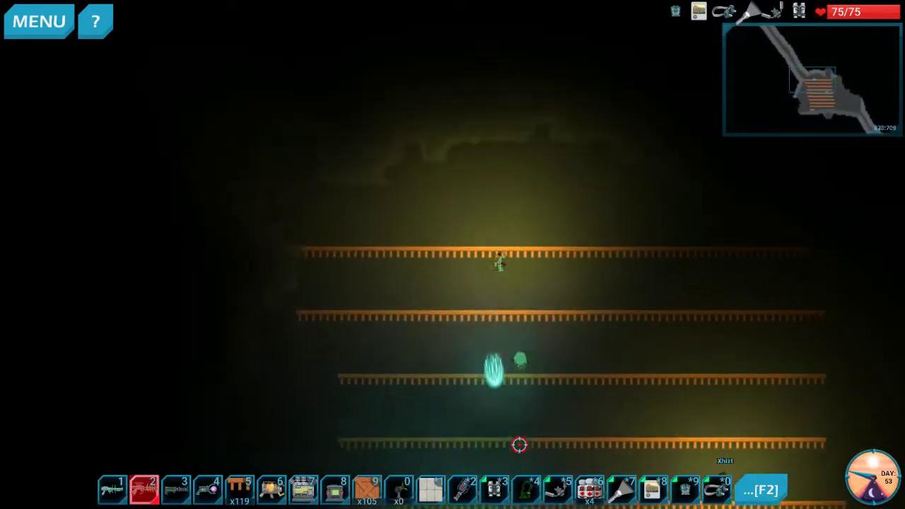
pyautogui.press('s')
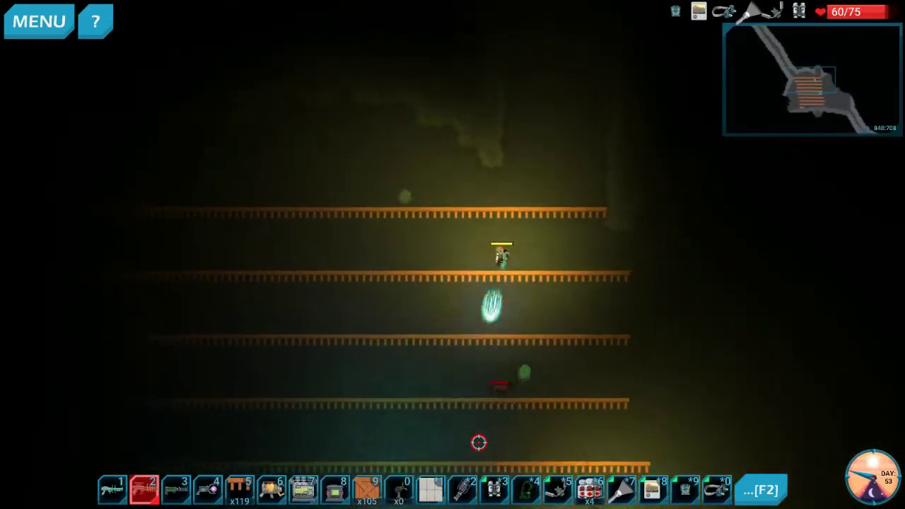
pyautogui.press('a')
# - Reach the hall floor by the golden creature and use the slot 8 Rare Metals Detector twice
pyautogui.press('w')
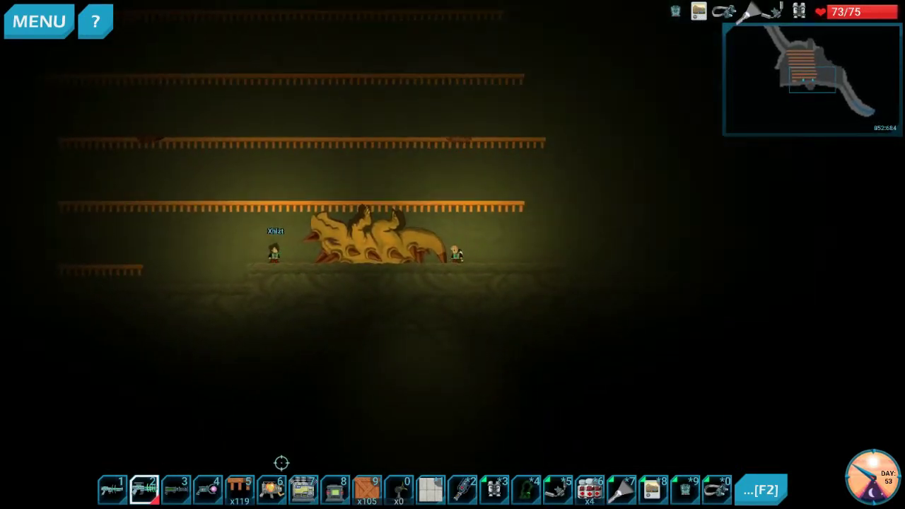
pyautogui.click(472, 488)
pyautogui.click(453, 261)
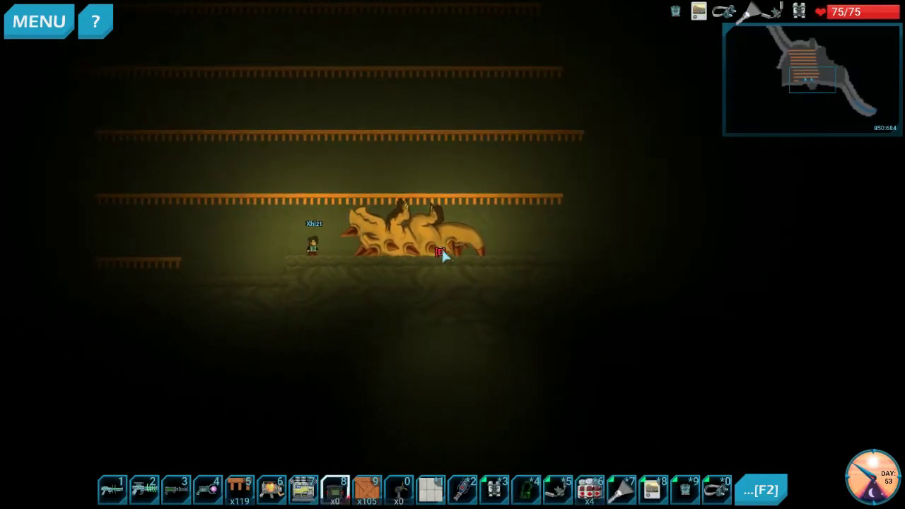
# - Fly around the golden creature, shooting upward, and settle in the passage beside it
pyautogui.click(441, 246)
pyautogui.press('space')
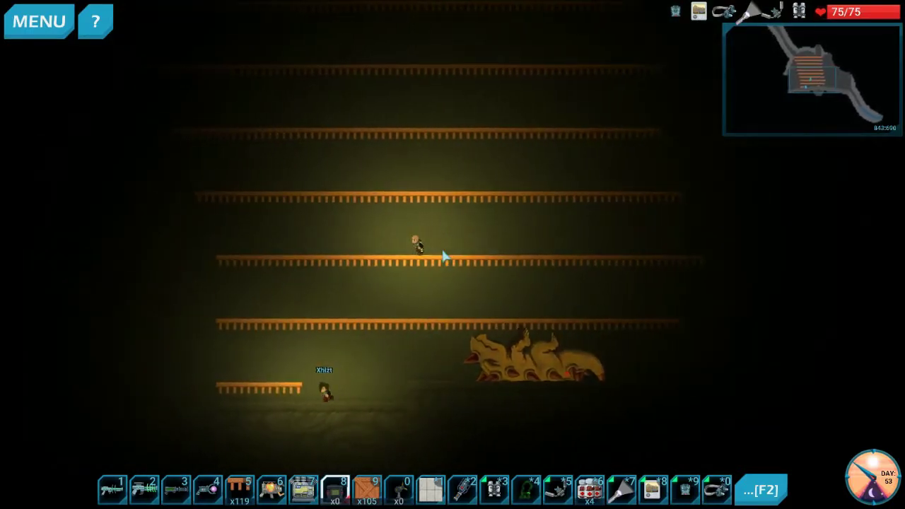
pyautogui.press('a')
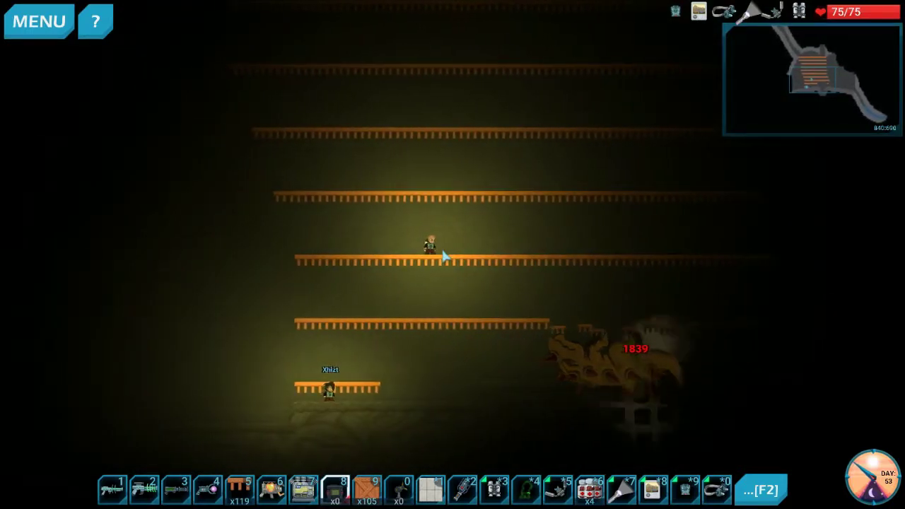
pyautogui.press('s')
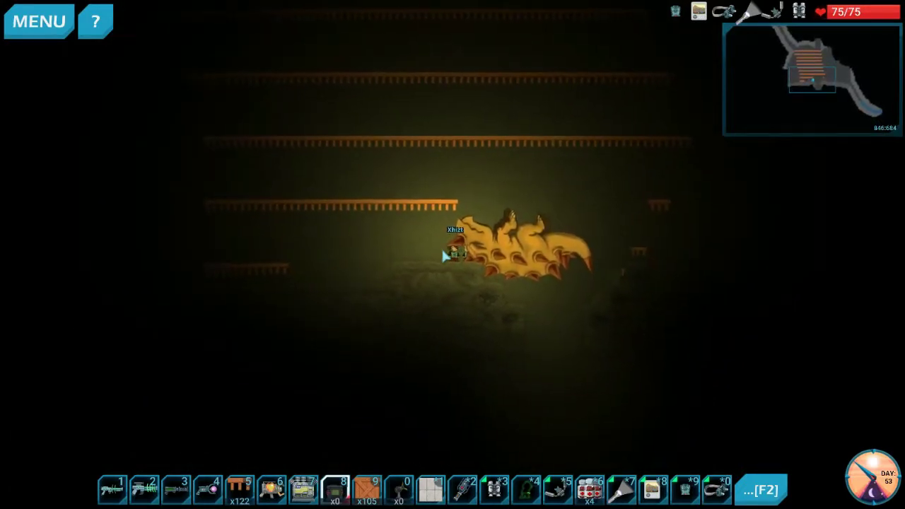
pyautogui.press('w')
pyautogui.press('w')
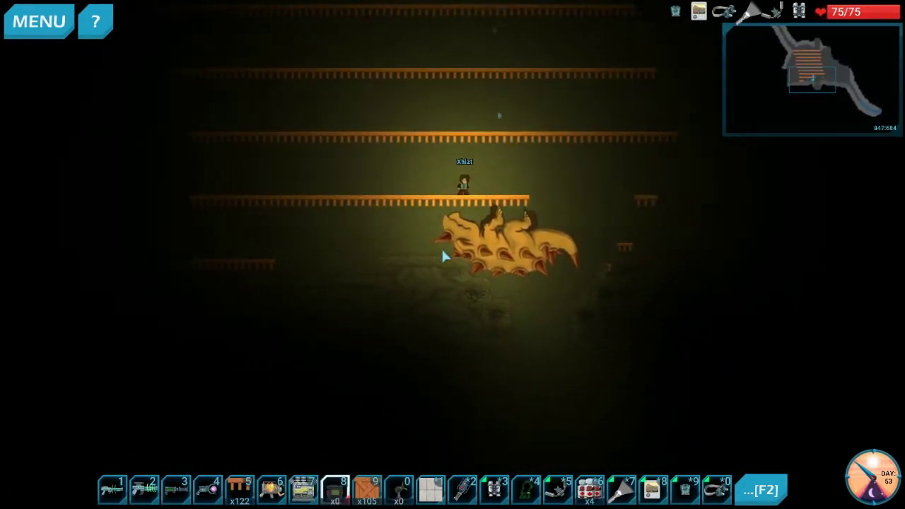
pyautogui.press('d')
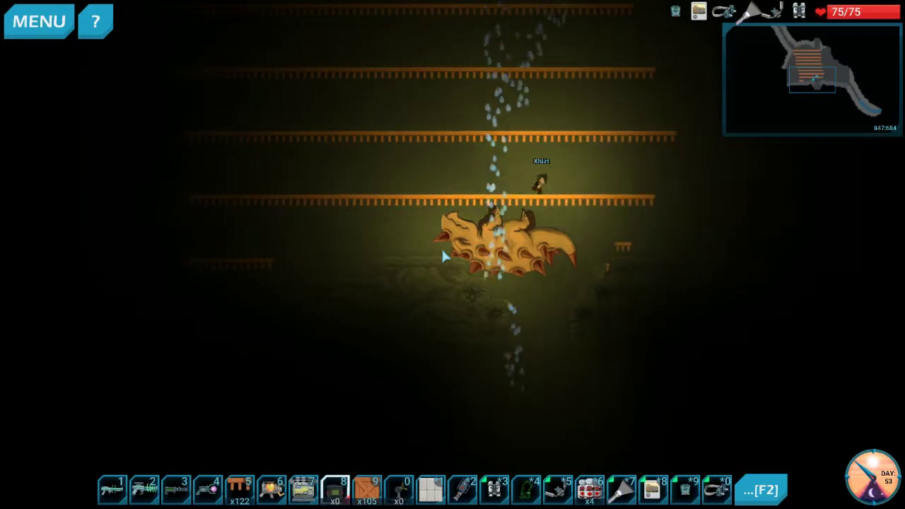
pyautogui.press('d')
pyautogui.press('s')
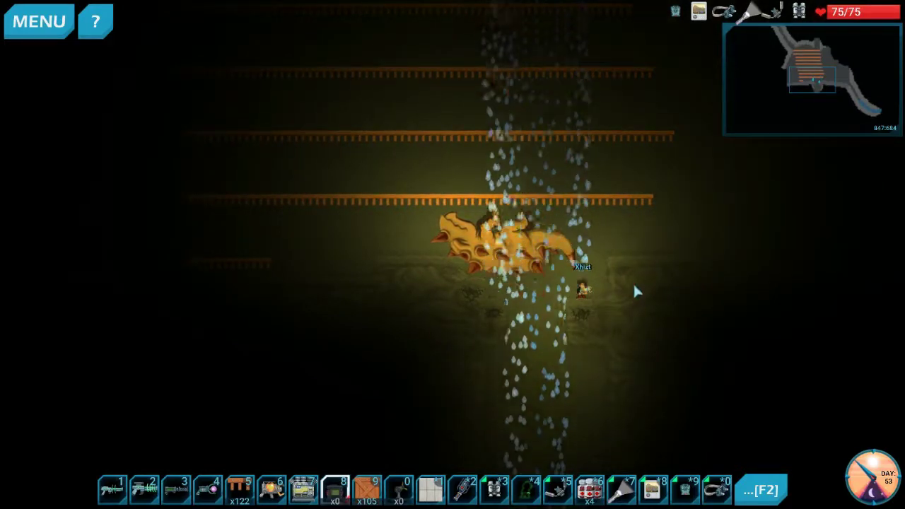
pyautogui.press('s')
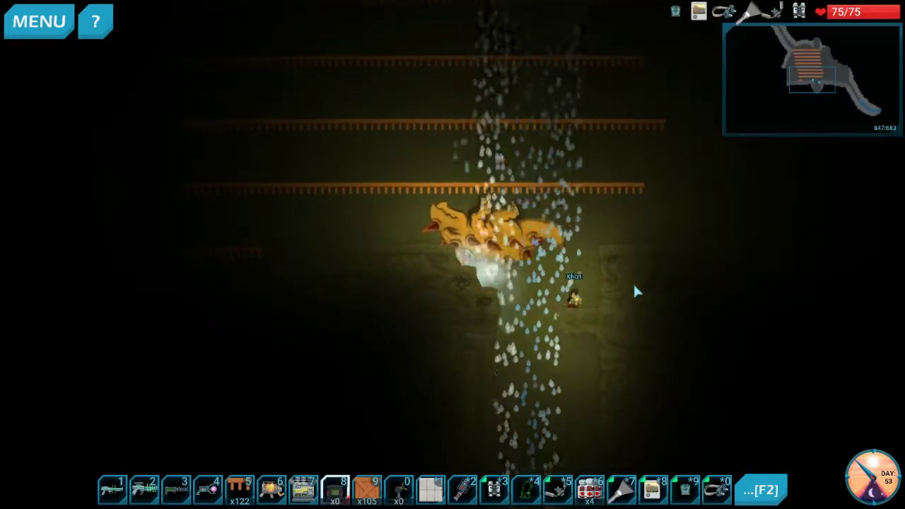
pyautogui.press('d')
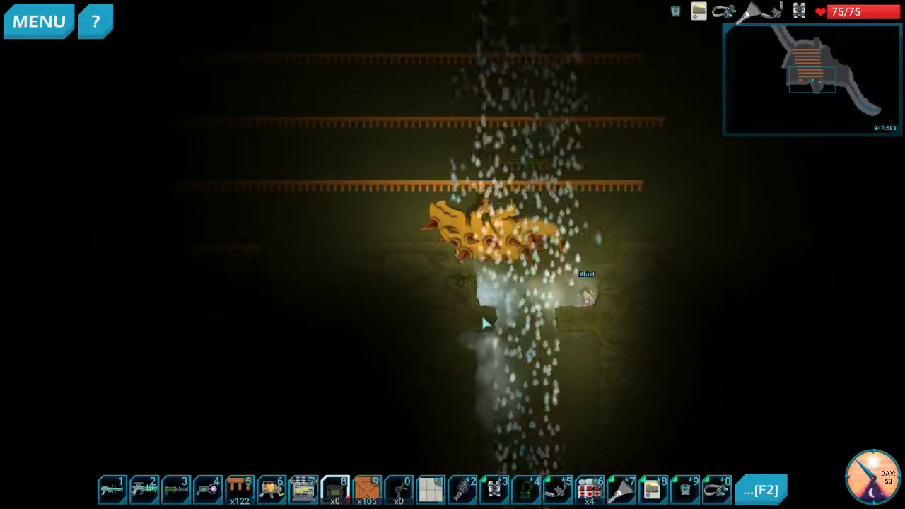
pyautogui.press('w')
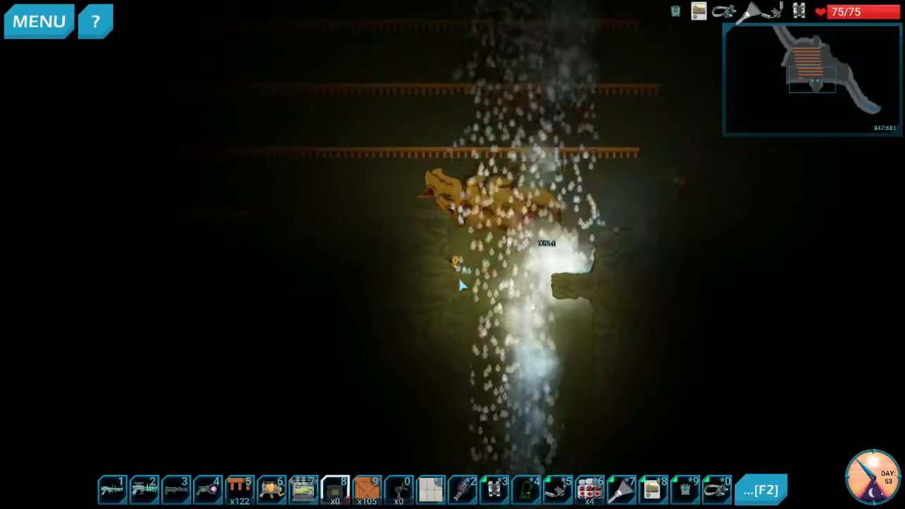
pyautogui.press('w')
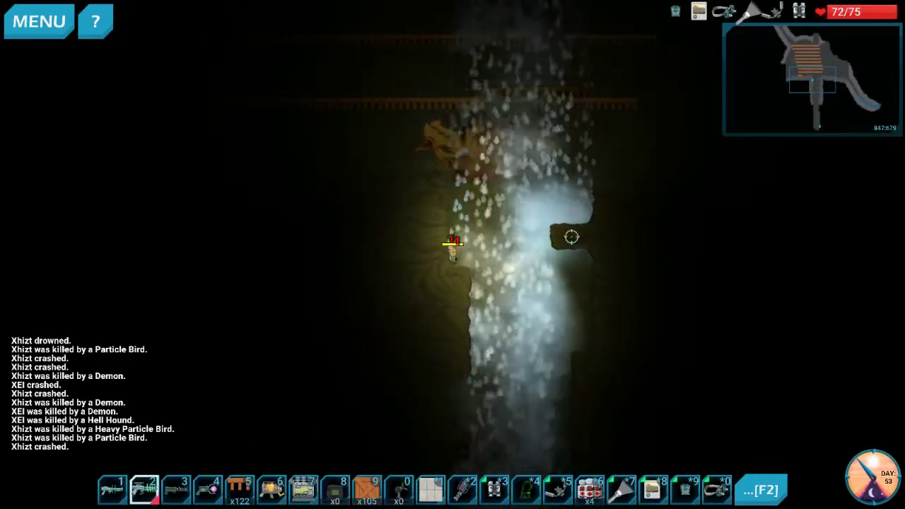
# - Attack the golden creature with the slot 2 weapon, then move down into the shaft
pyautogui.press('2')
pyautogui.click(527, 261)
pyautogui.press('a')
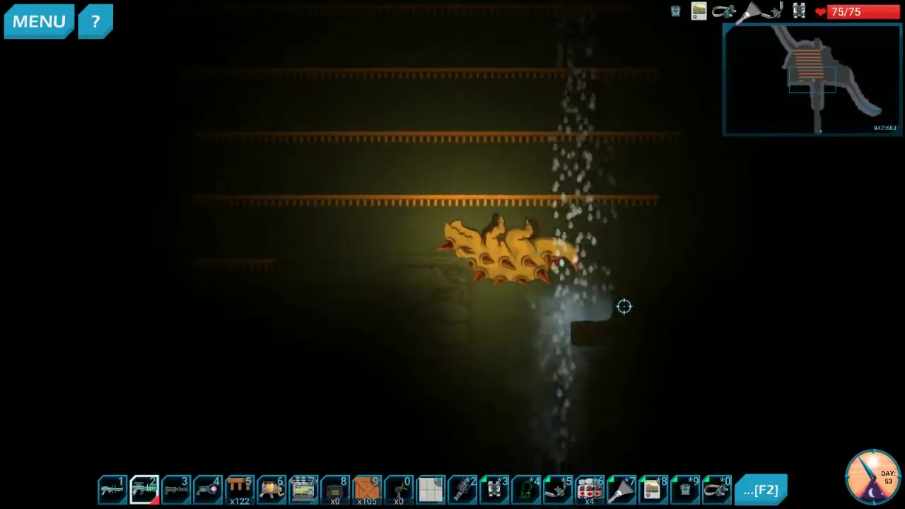
pyautogui.press('s')
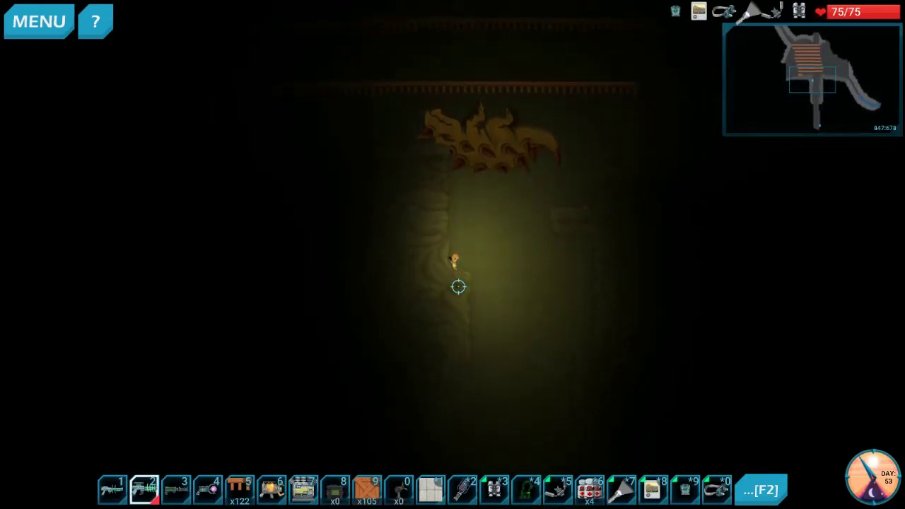
# - Descend the shaft, climb back, and place the first wooden platforms across it
pyautogui.press('s')
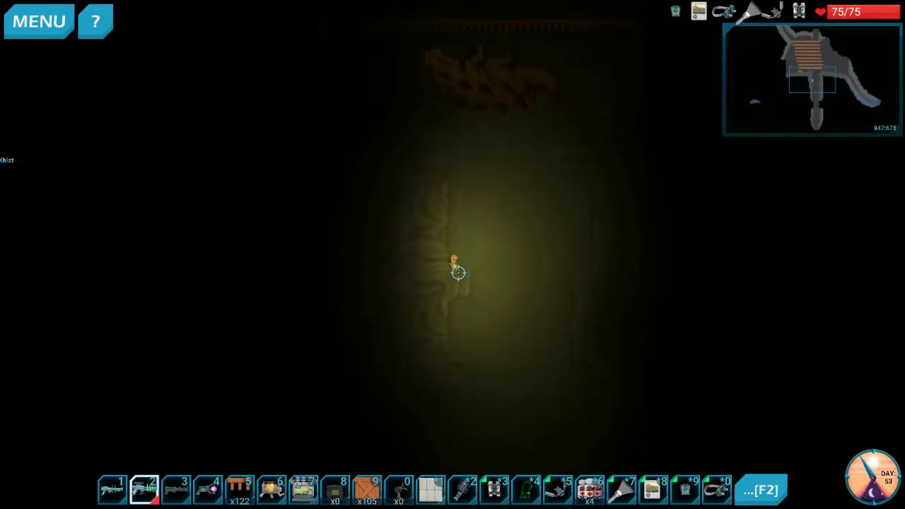
pyautogui.press('s')
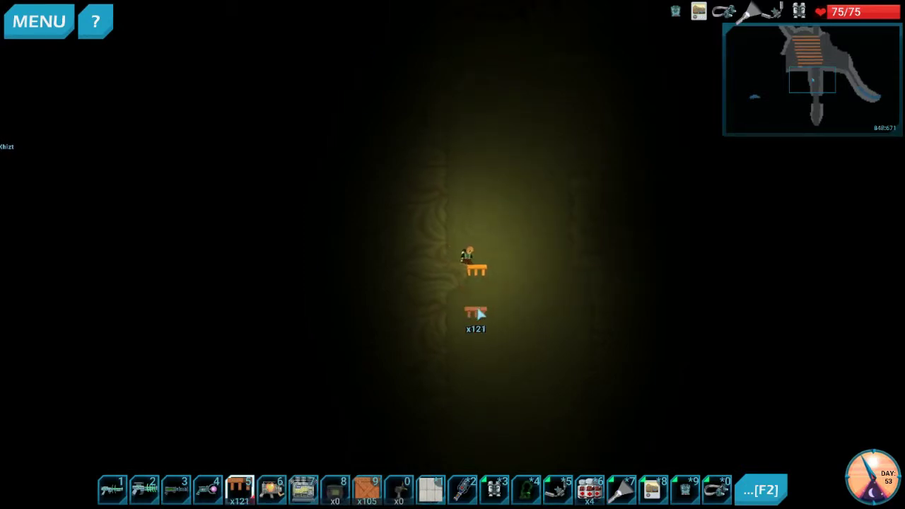
pyautogui.press('w')
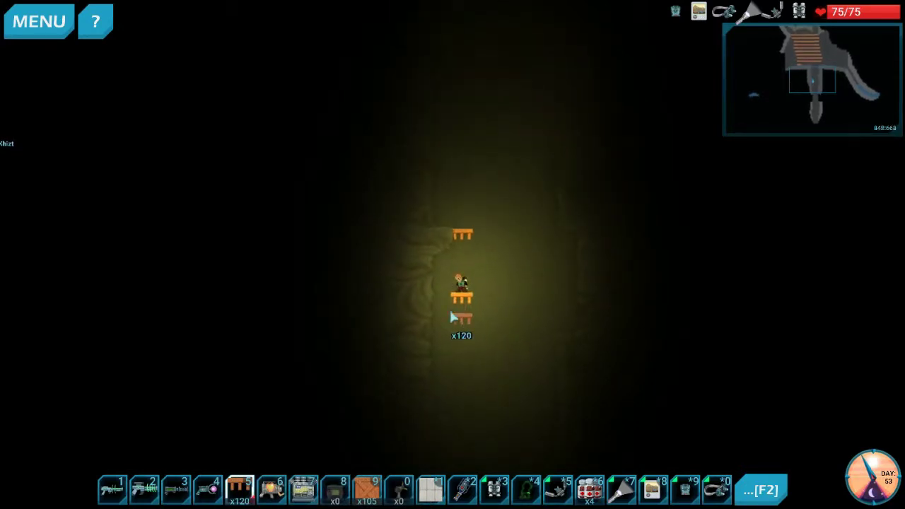
pyautogui.click(434, 284)
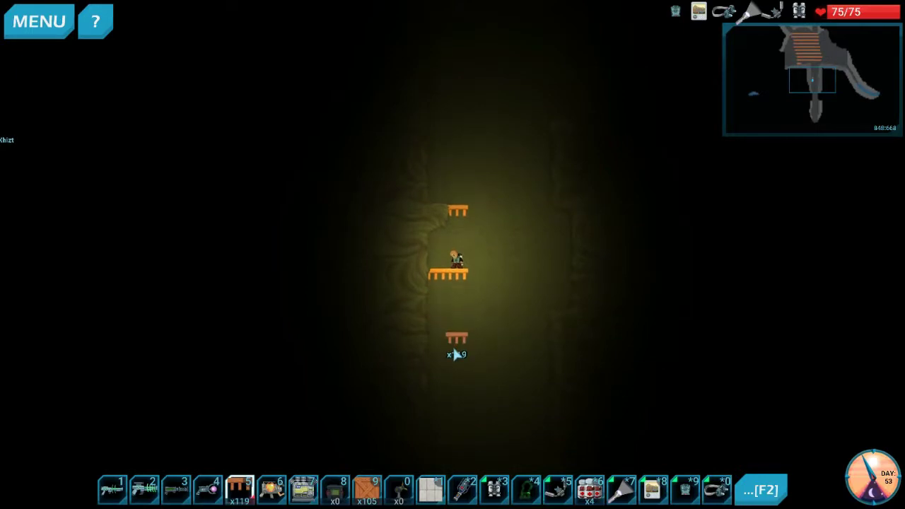
pyautogui.click(453, 345)
pyautogui.click(438, 350)
pyautogui.press('s')
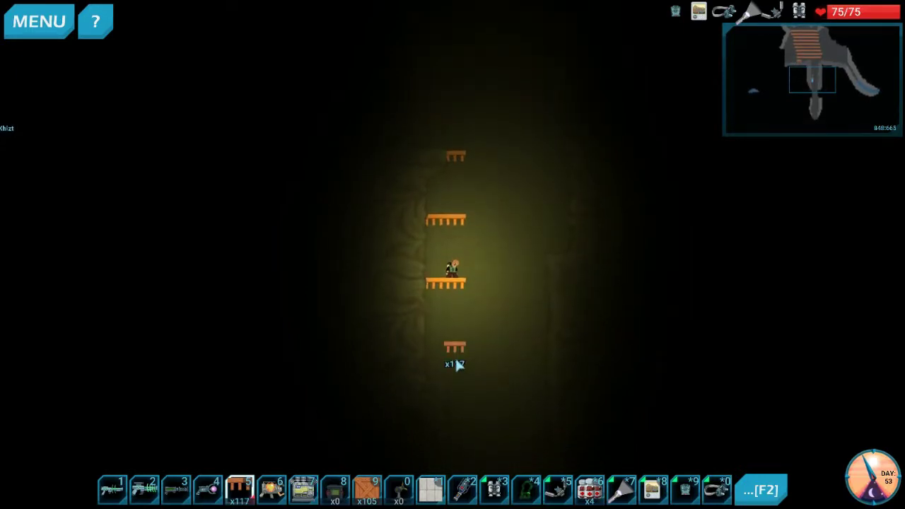
# - Place platforms beneath the character and drop down the shaft level by level
pyautogui.click(455, 364)
pyautogui.click(442, 353)
pyautogui.press('s')
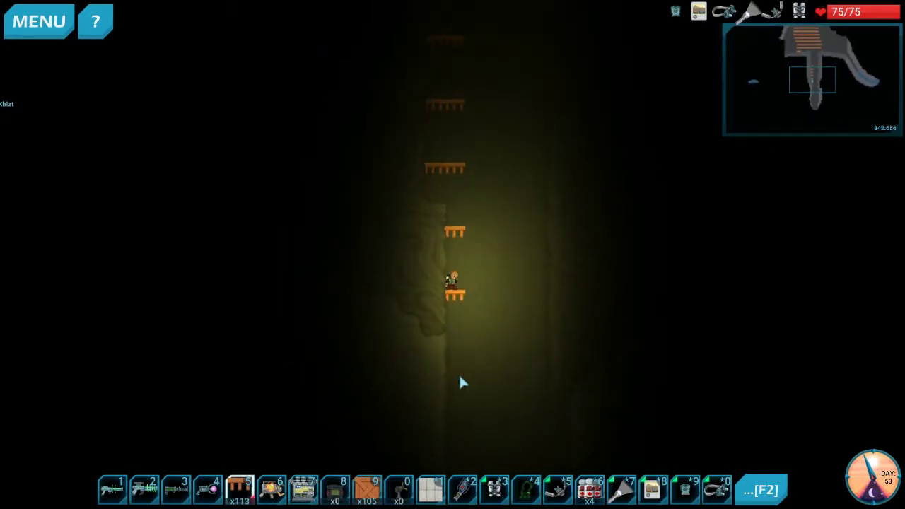
pyautogui.click(456, 357)
pyautogui.press('s')
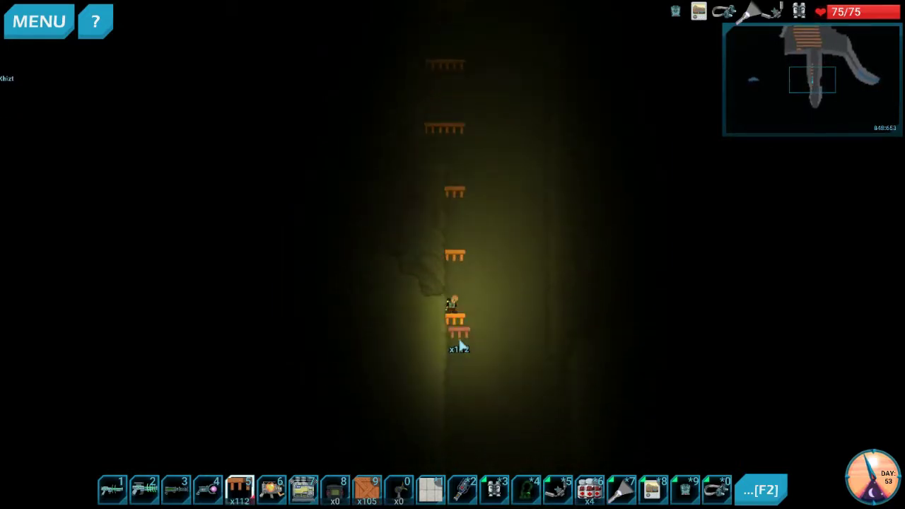
pyautogui.click(458, 369)
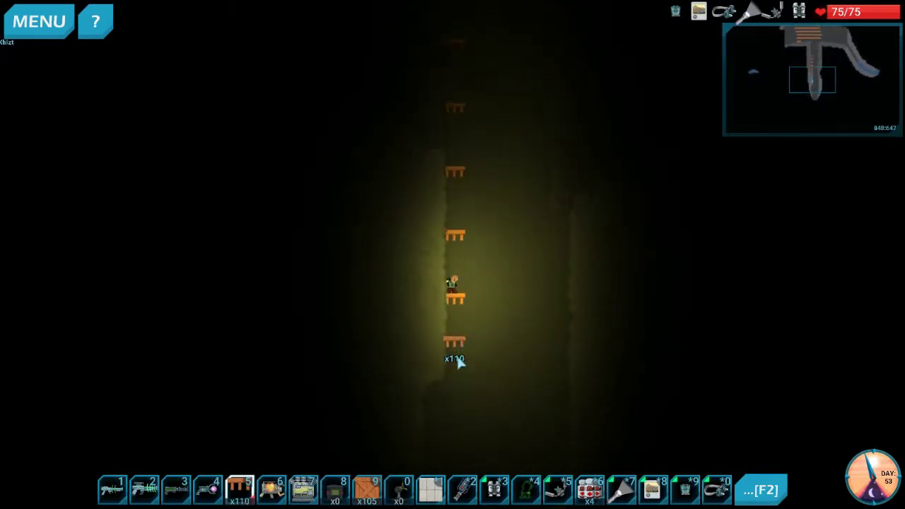
pyautogui.press('s')
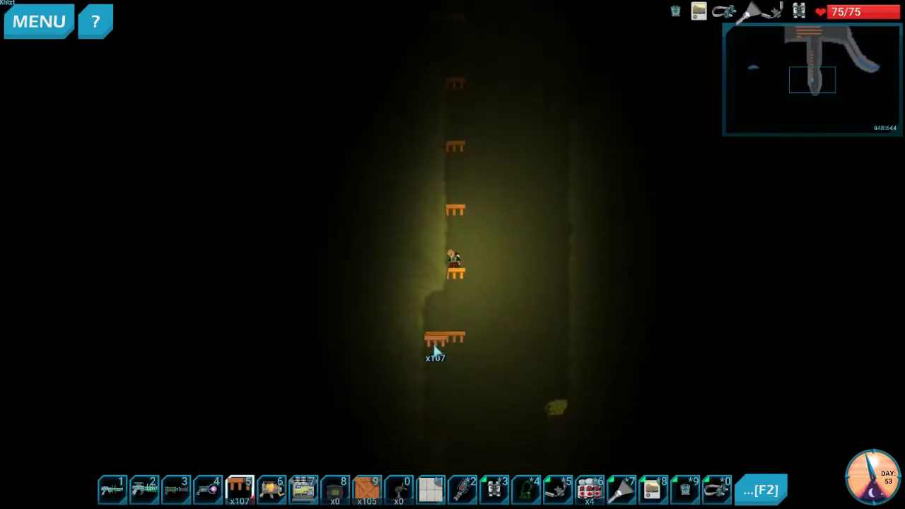
pyautogui.press('s')
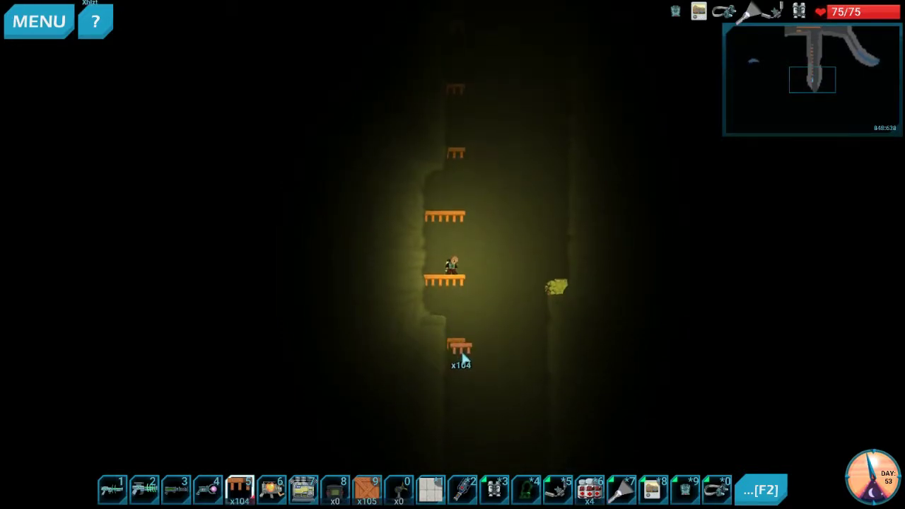
pyautogui.press('s')
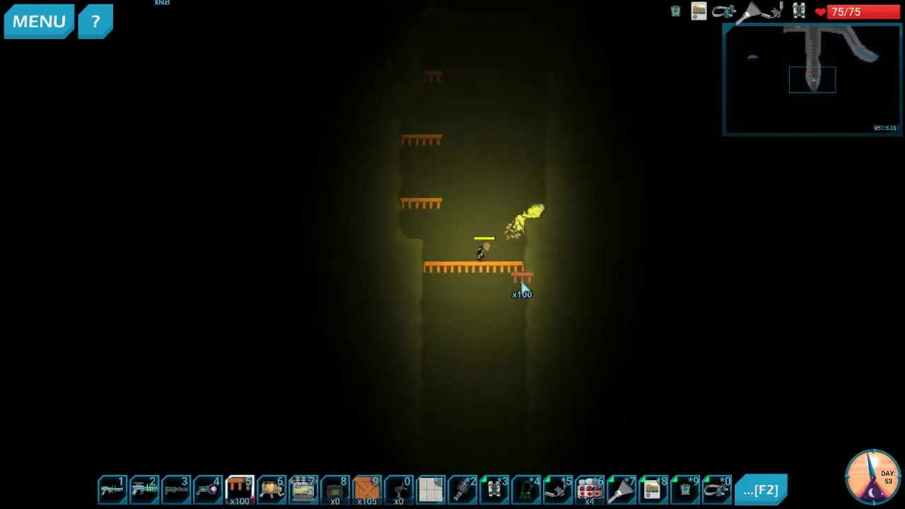
pyautogui.press('a')
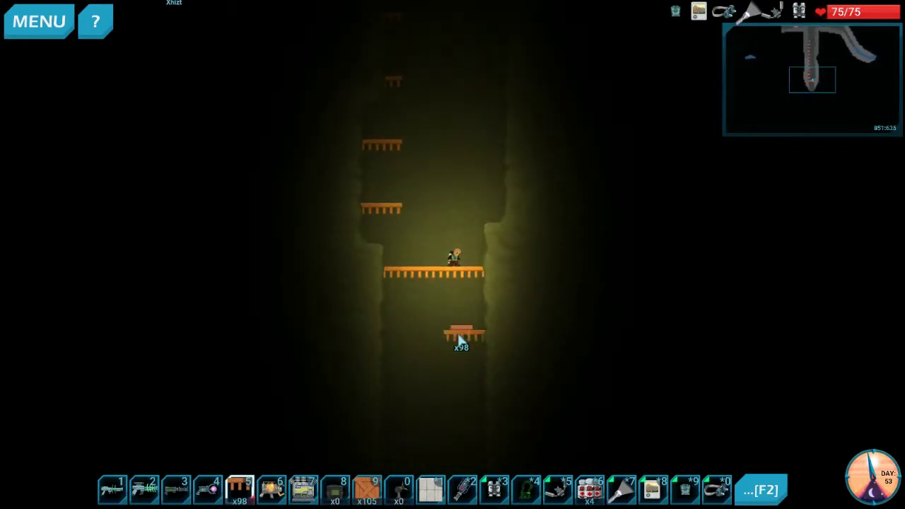
pyautogui.press('s')
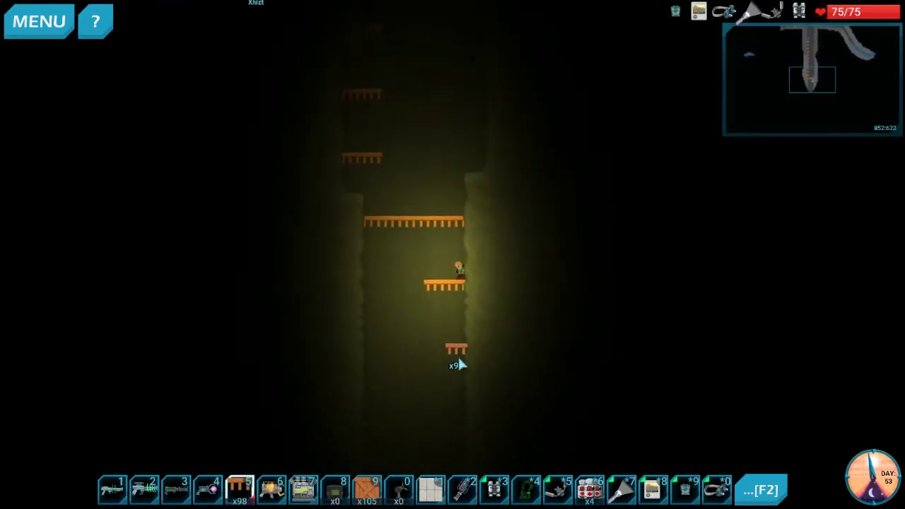
# - Widen the lower platform to three pieces and add a piece one level below
pyautogui.click(461, 352)
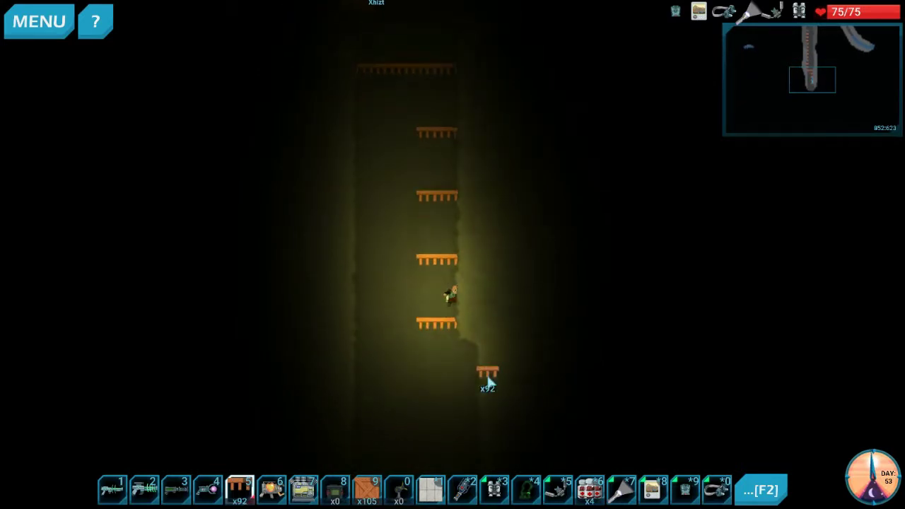
pyautogui.click(466, 350)
pyautogui.click(449, 353)
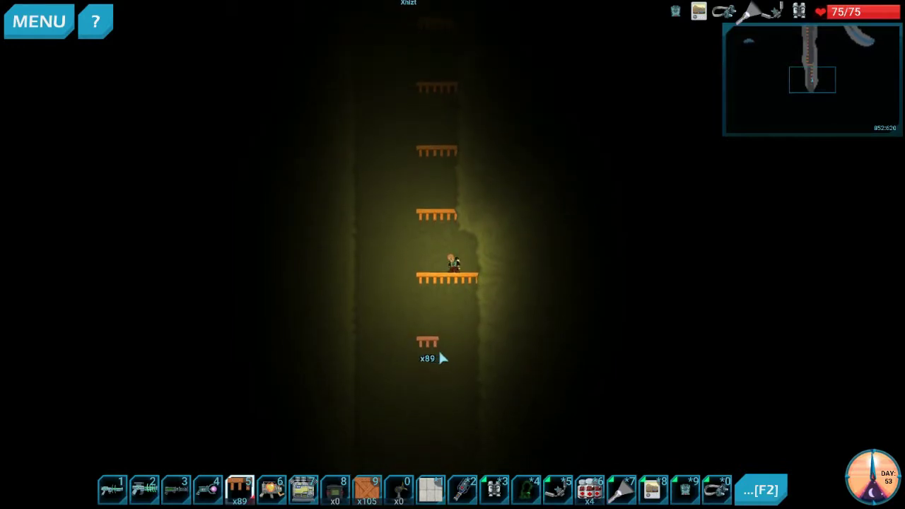
pyautogui.click(445, 347)
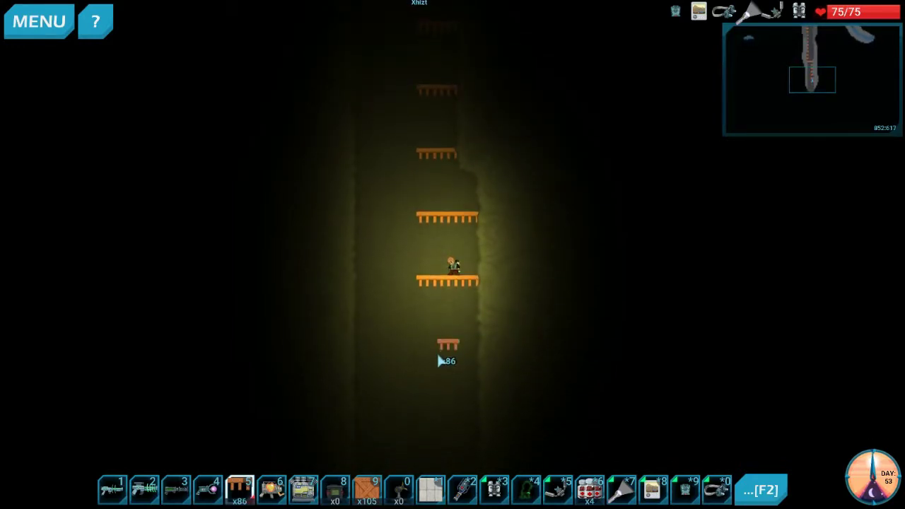
pyautogui.click(452, 350)
pyautogui.click(463, 349)
pyautogui.click(450, 368)
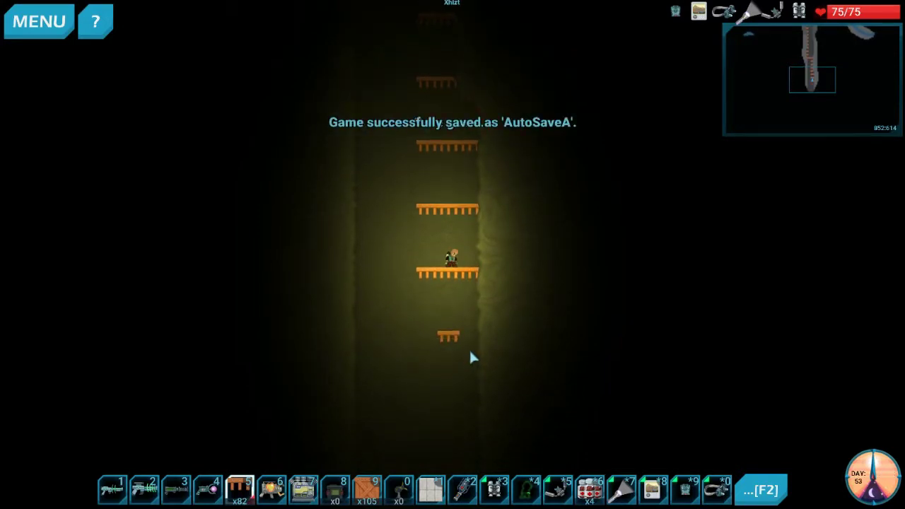
pyautogui.click(469, 339)
pyautogui.click(465, 373)
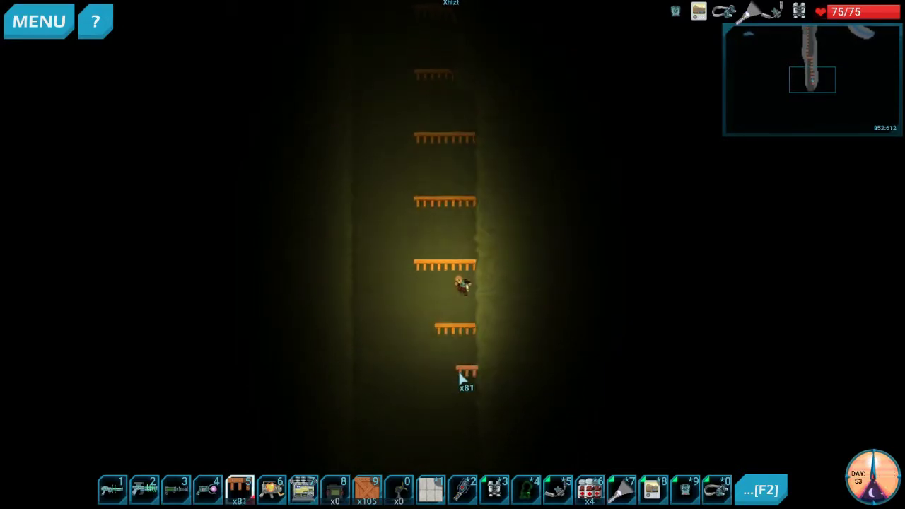
pyautogui.click(453, 369)
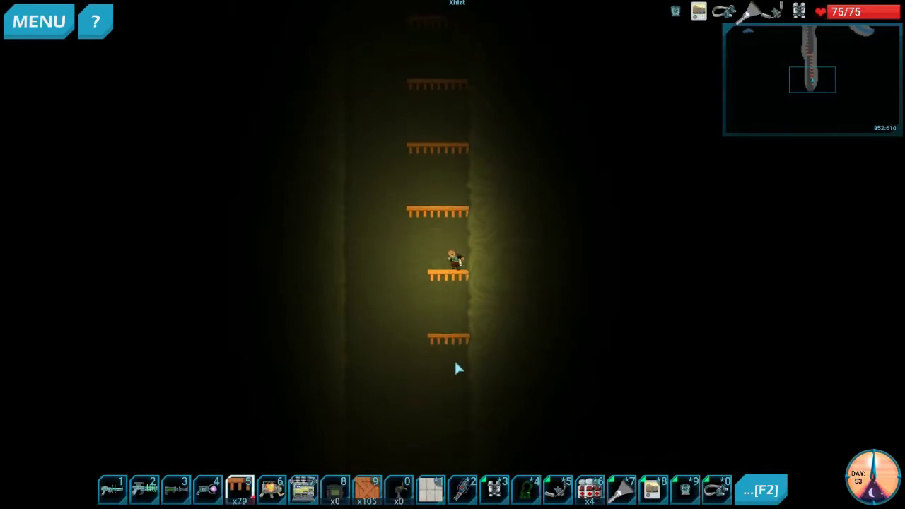
# - Add and extend platforms on the bottom levels, leaving sixty platforms in stock
pyautogui.click(459, 372)
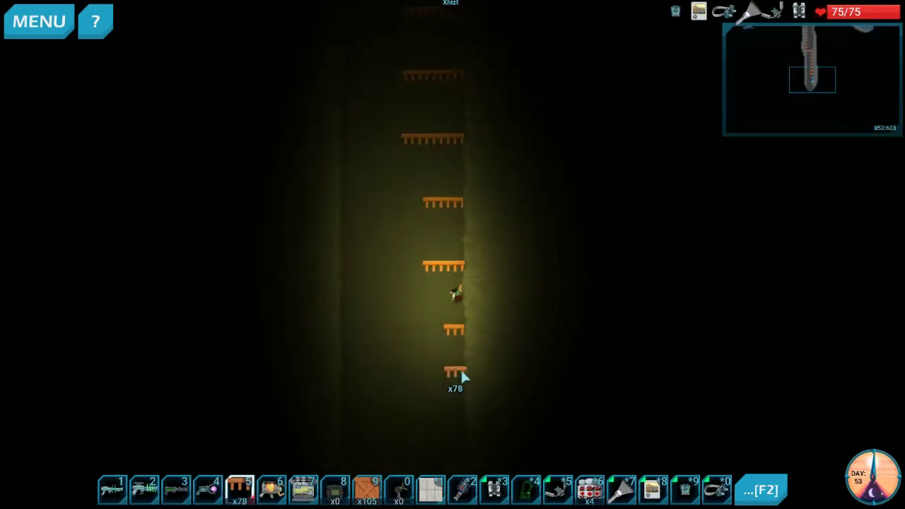
pyautogui.click(459, 367)
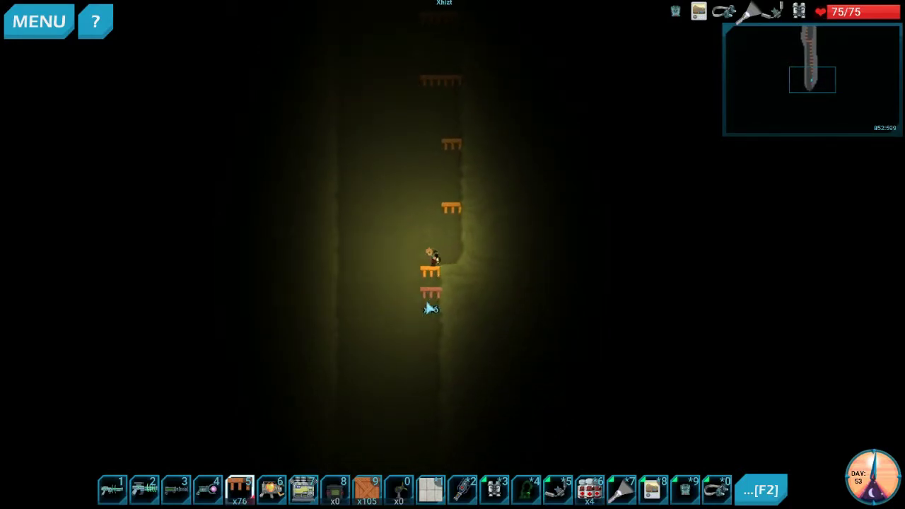
pyautogui.click(435, 342)
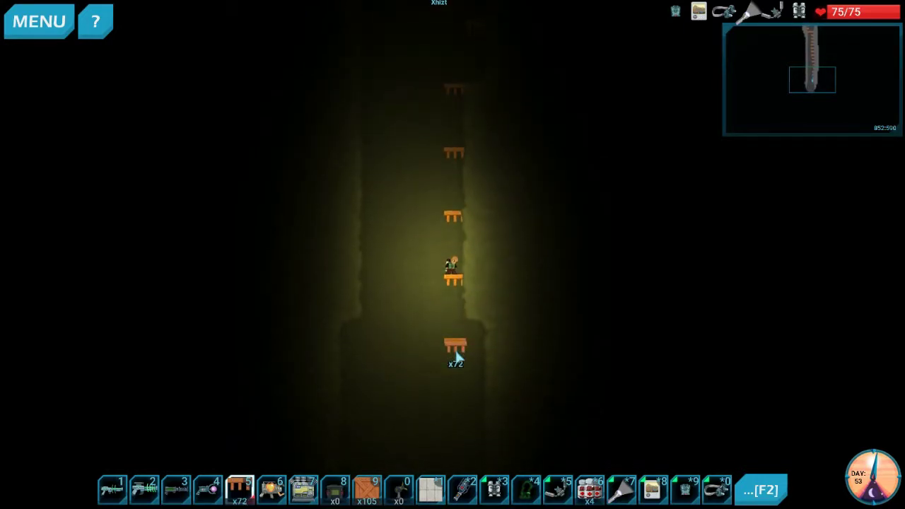
pyautogui.click(470, 283)
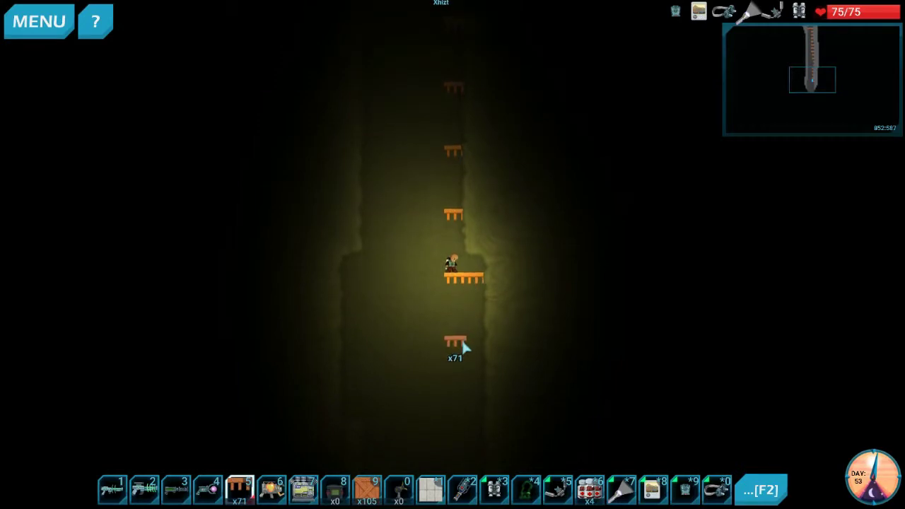
pyautogui.click(483, 350)
pyautogui.click(479, 350)
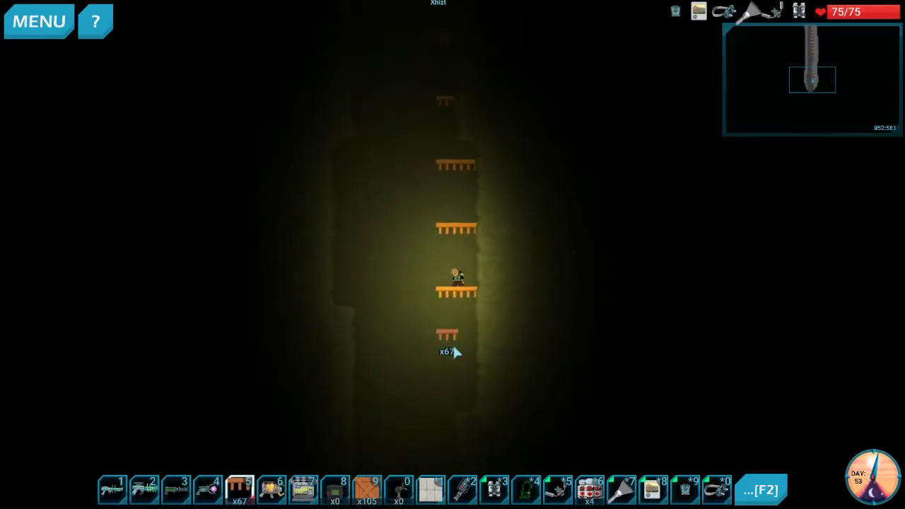
pyautogui.click(476, 350)
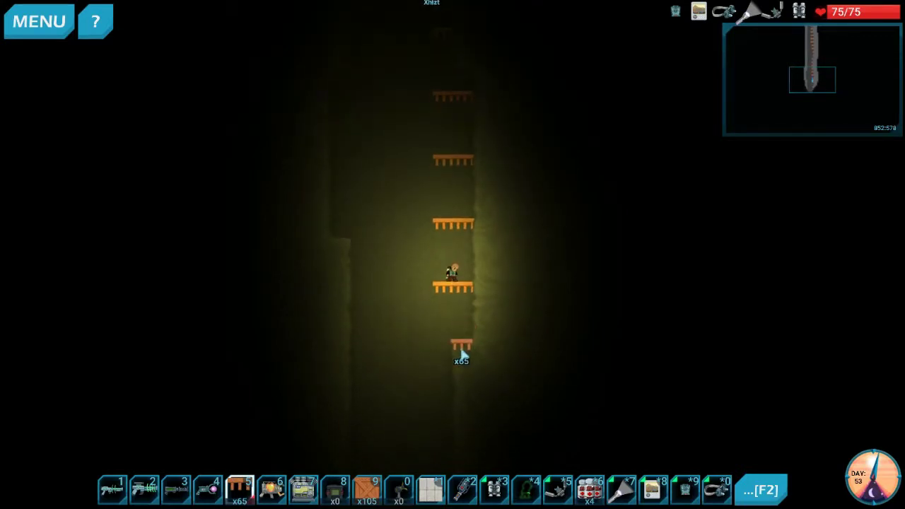
pyautogui.click(446, 344)
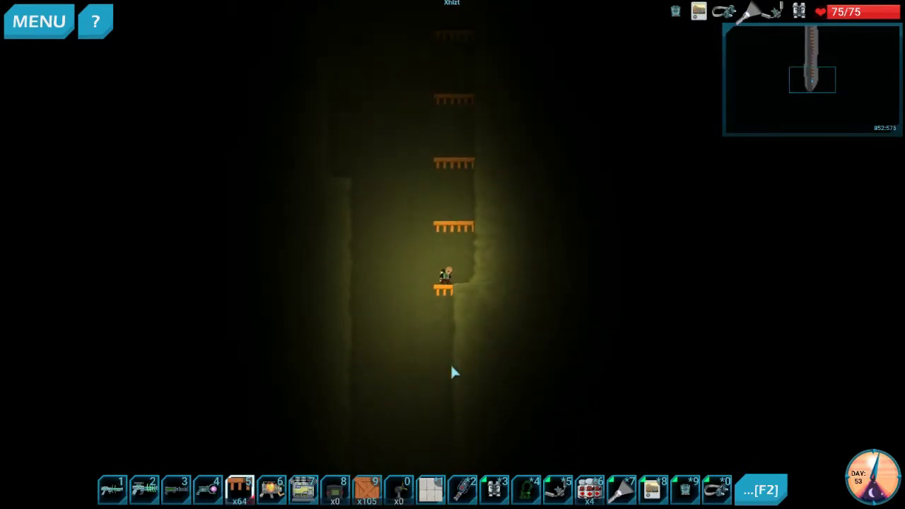
pyautogui.click(447, 356)
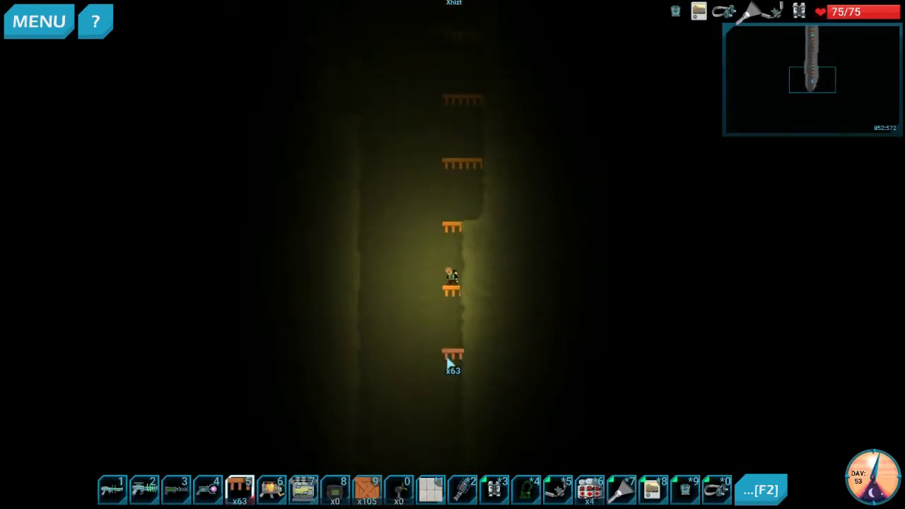
pyautogui.click(452, 354)
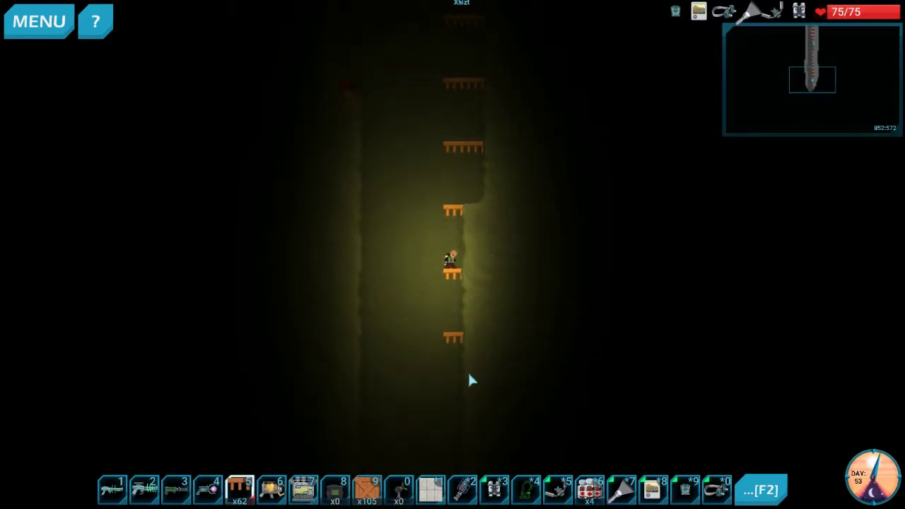
pyautogui.click(463, 352)
pyautogui.click(464, 360)
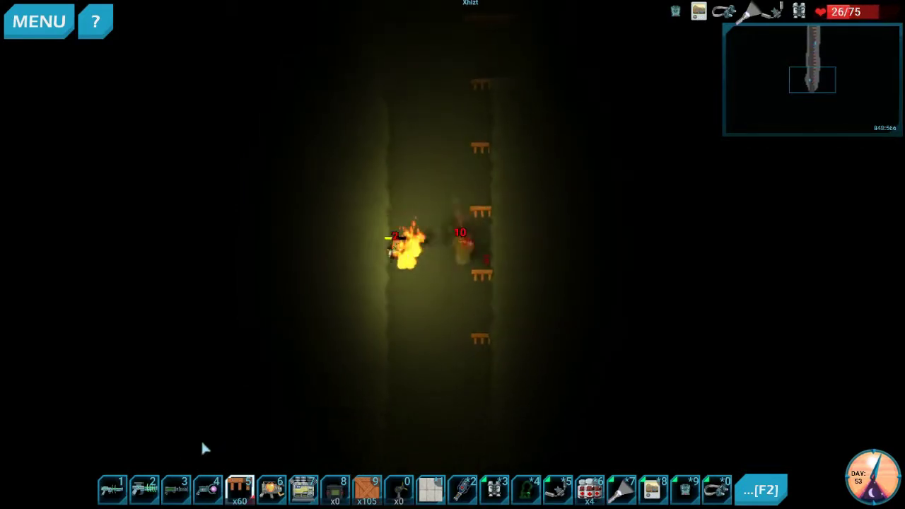
# - Equip the slot 2 weapon, drink a health potion, and fire at the shaft attackers
pyautogui.press('2')
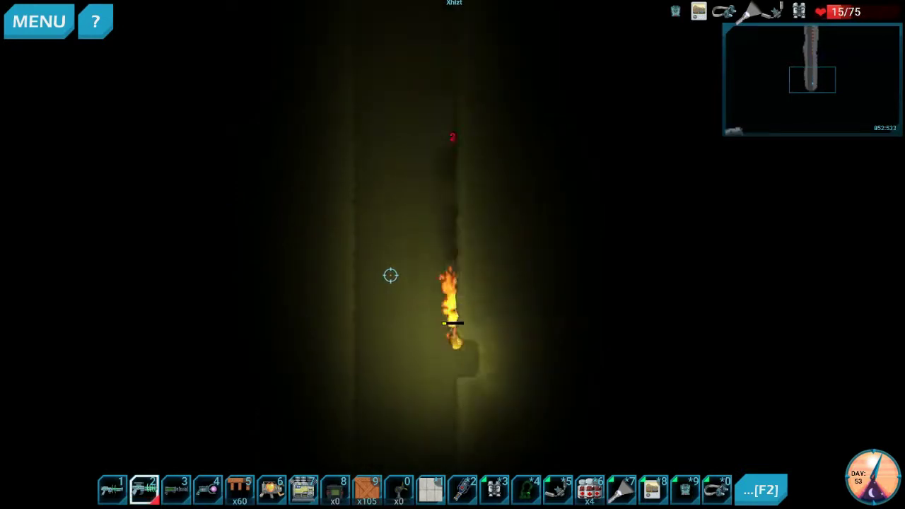
pyautogui.hotkey('shift', '6')
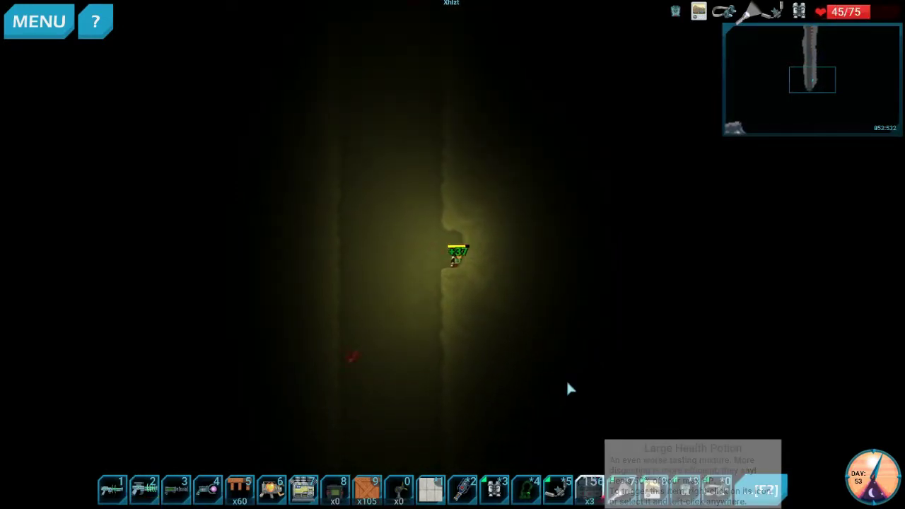
pyautogui.click(152, 488)
pyautogui.click(399, 215)
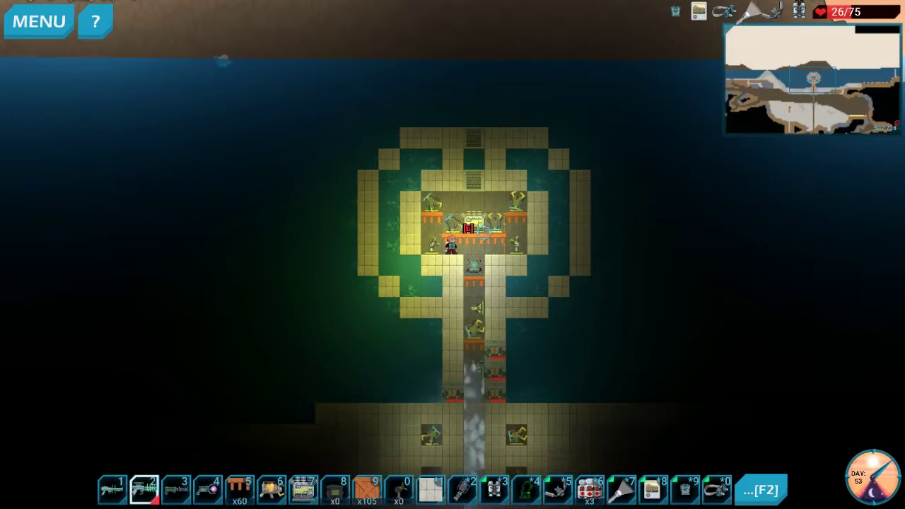
# - Open the Auto-Builder MK V and filter its recipes to the Minerals category
pyautogui.press('e')
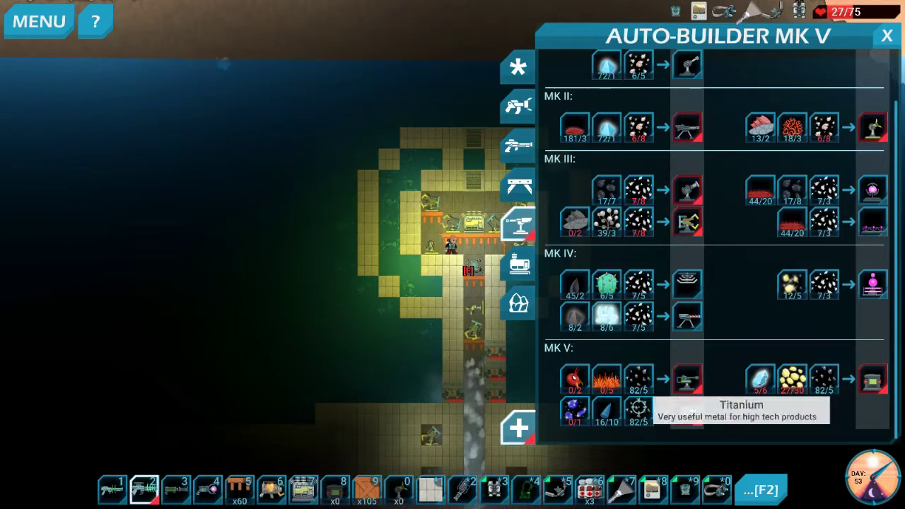
pyautogui.click(519, 304)
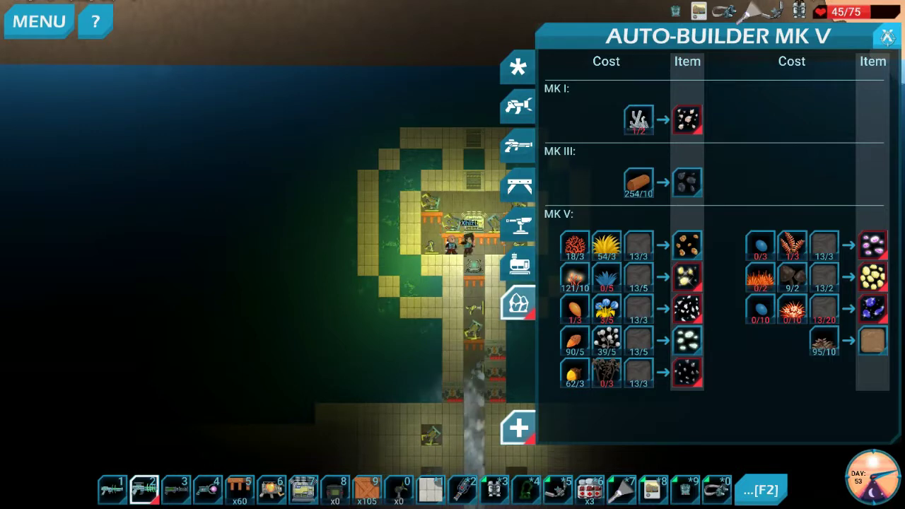
# - Close the list, swim up and right out of the base, and reopen the Auto-Builder MK V
pyautogui.press('Escape')
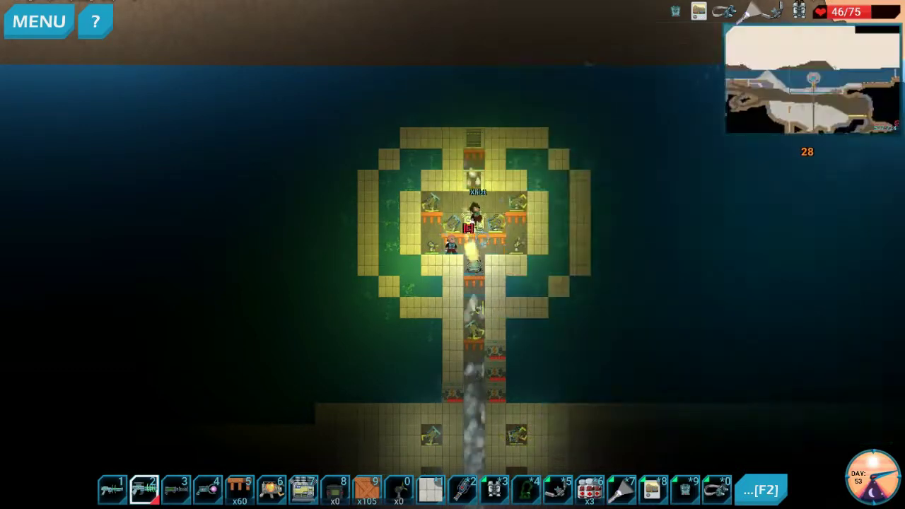
pyautogui.press('w')
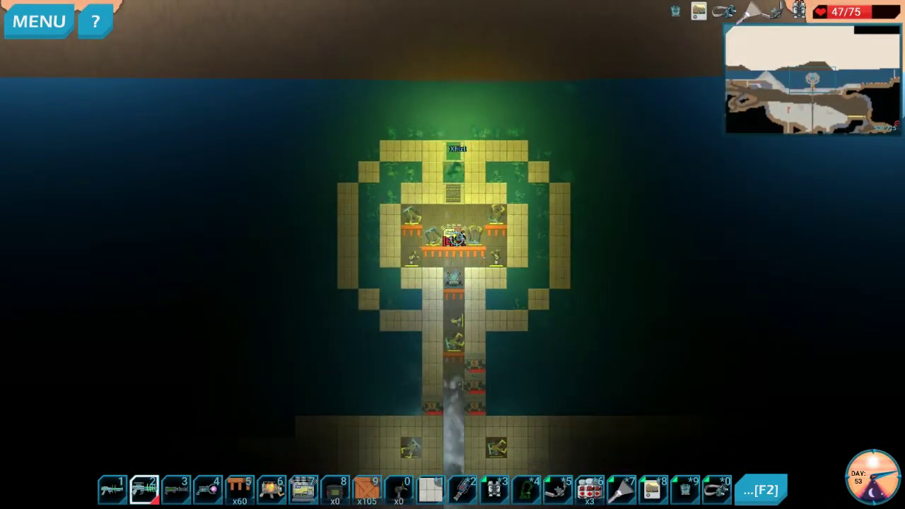
pyautogui.press('w')
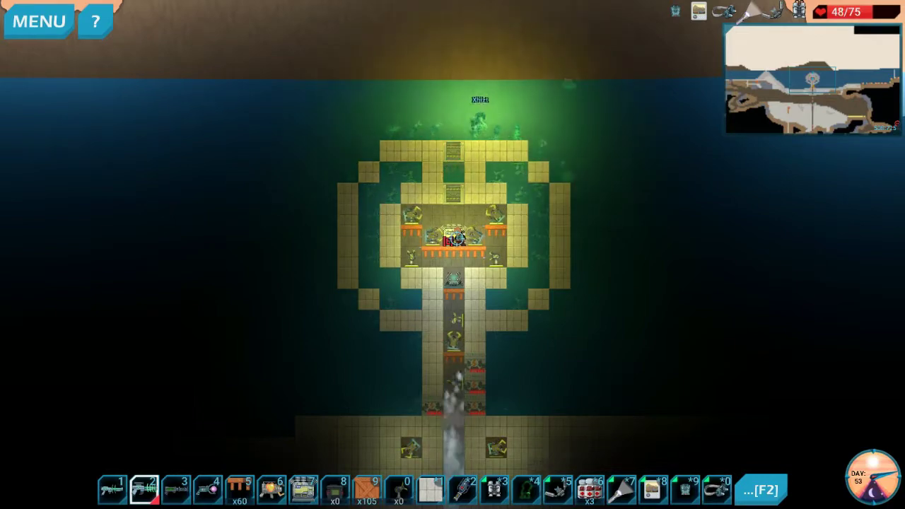
pyautogui.press('d')
pyautogui.press('e')
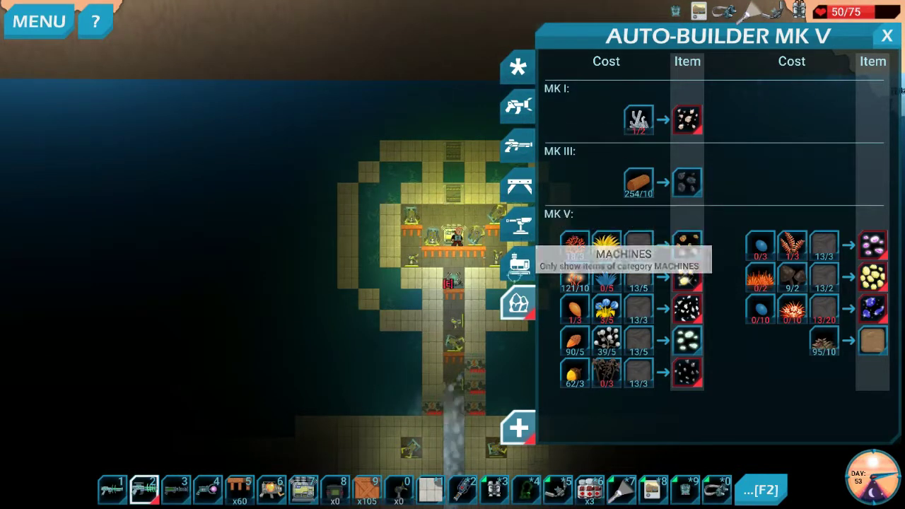
# - Browse the Machines, Defenses and Devices recipe tabs, then close the Auto-Builder panel
pyautogui.click(518, 264)
pyautogui.scroll(-5, 693, 304)
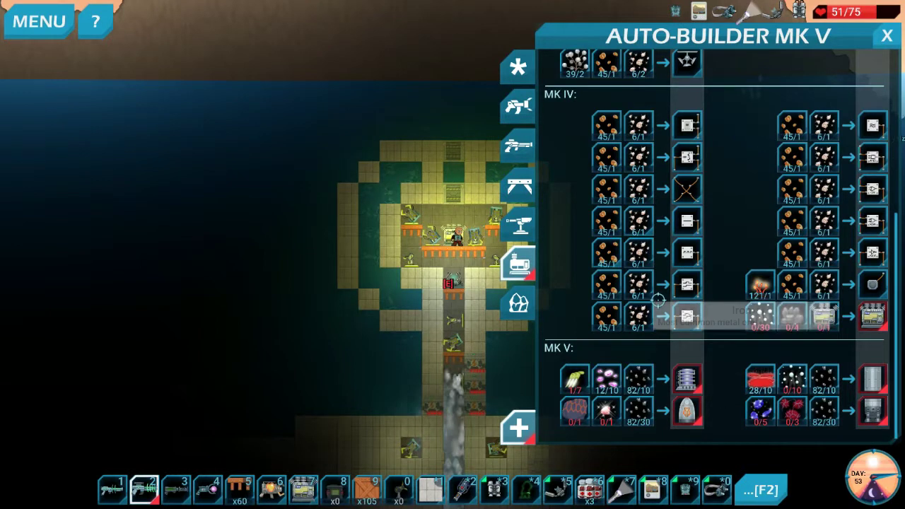
pyautogui.click(519, 225)
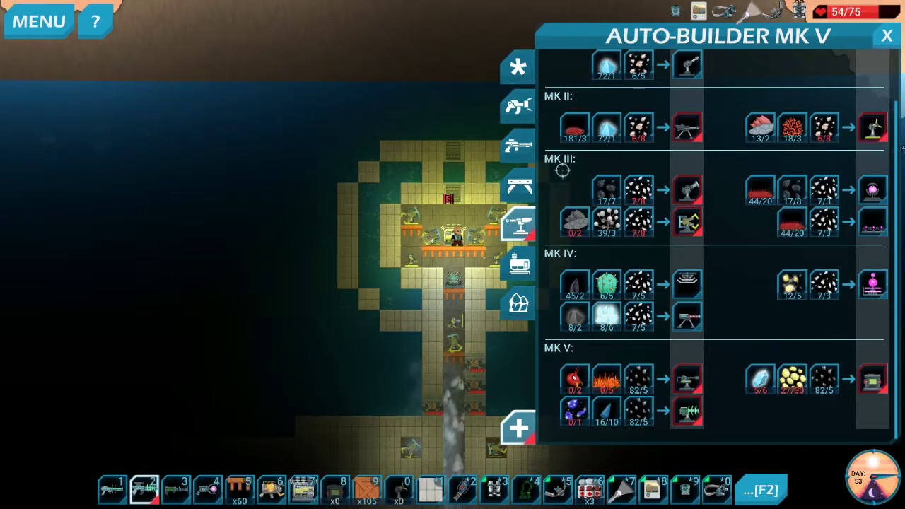
pyautogui.click(519, 106)
pyautogui.click(519, 265)
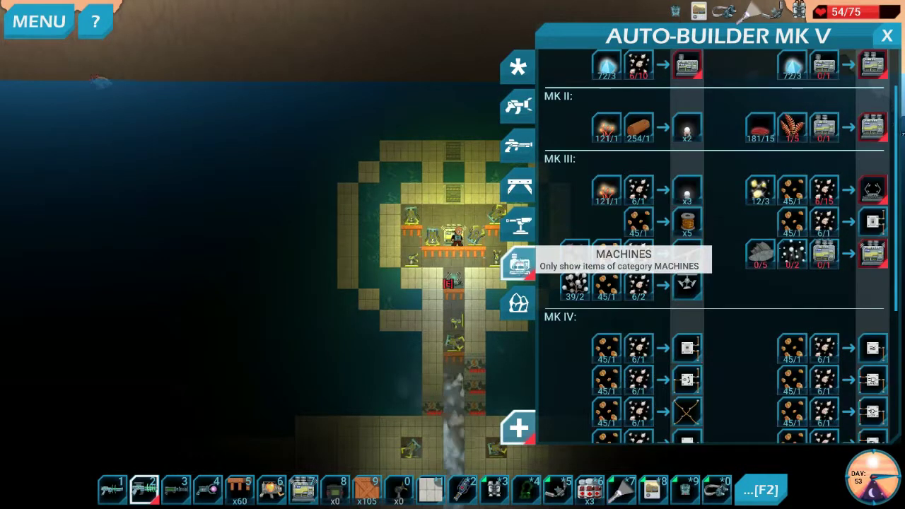
pyautogui.click(518, 225)
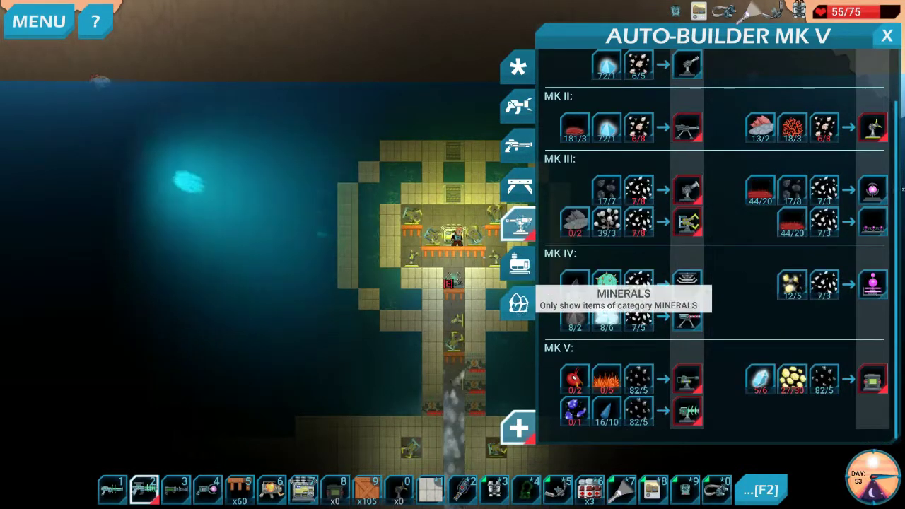
pyautogui.click(519, 106)
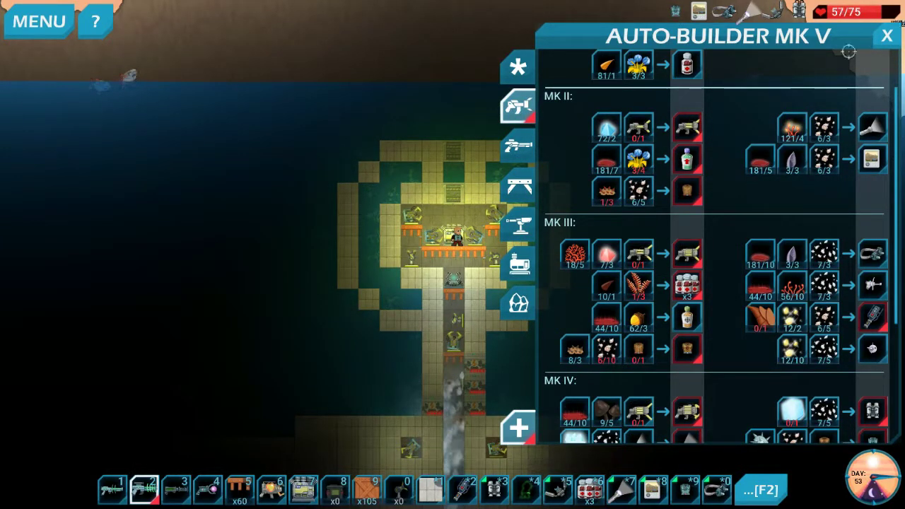
pyautogui.press('Escape')
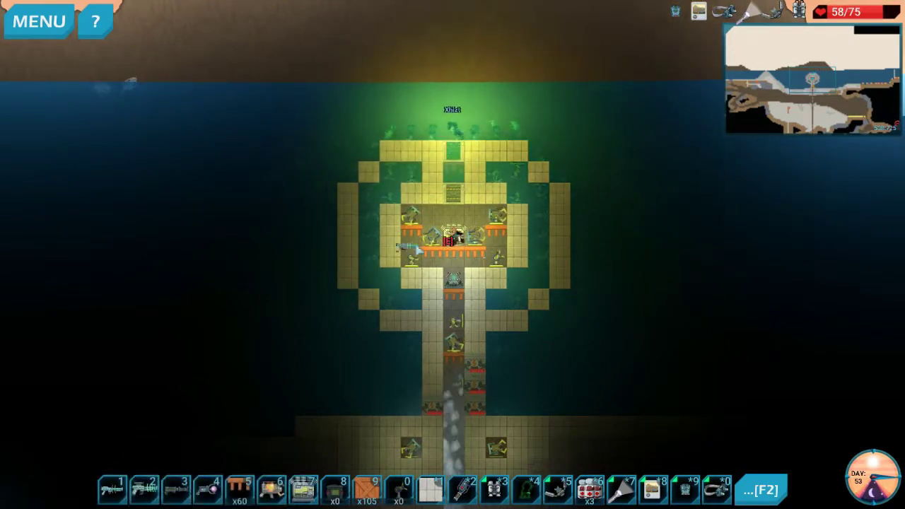
# - Fire the Particle Shotgun left, walk back, and reopen the Auto-Builder MK V recipes
pyautogui.click(241, 325)
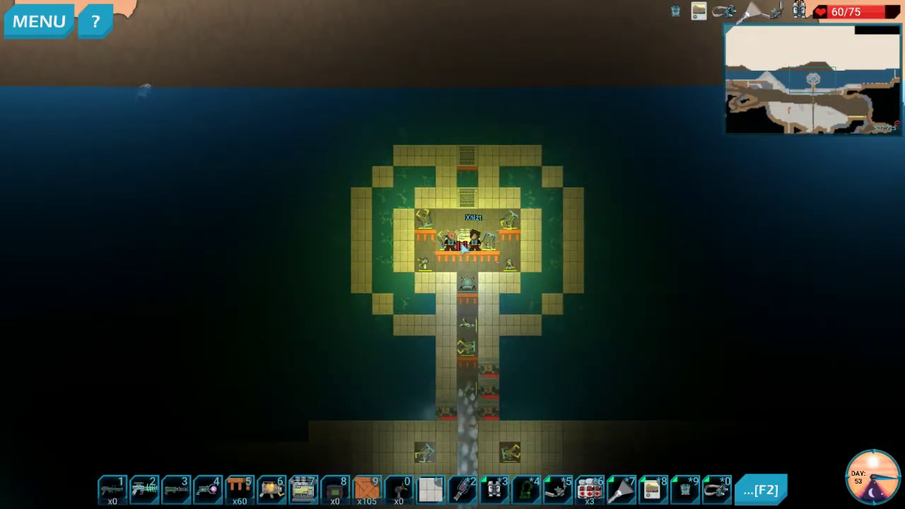
pyautogui.press('a')
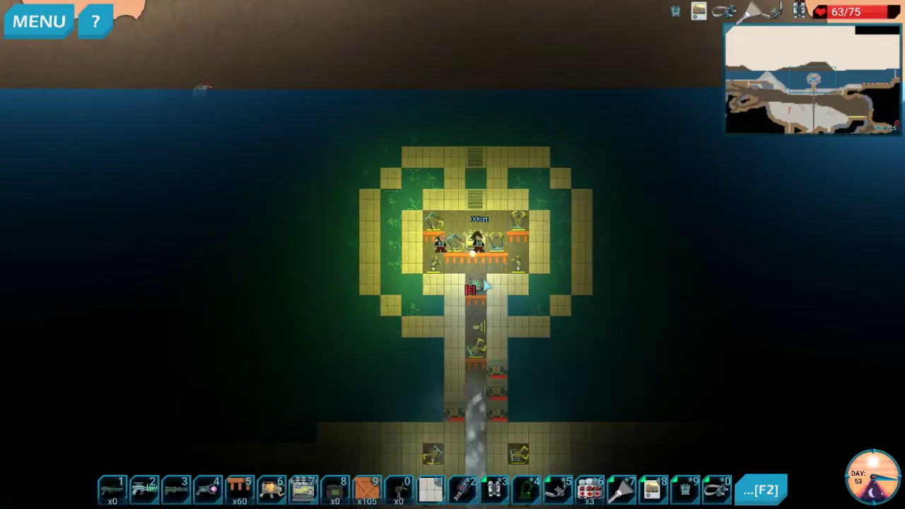
pyautogui.press('e')
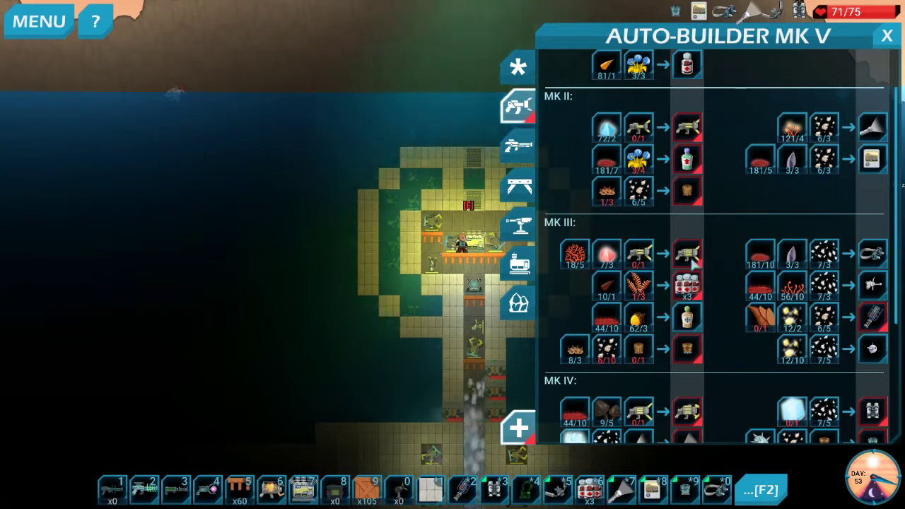
pyautogui.scroll(-3, 710, 314)
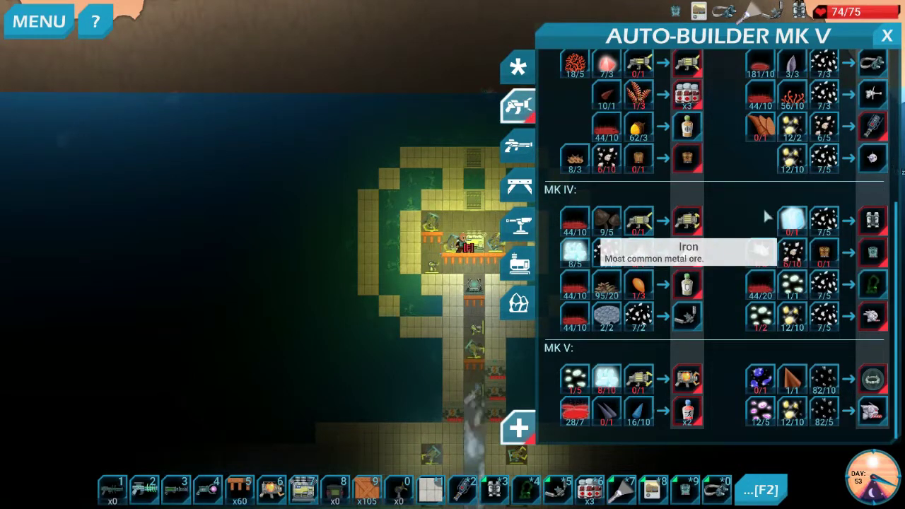
# - Browse the Walls, Defenses, Devices and Machines recipe tabs, then close the Auto-Builder panel
pyautogui.click(520, 188)
pyautogui.click(519, 224)
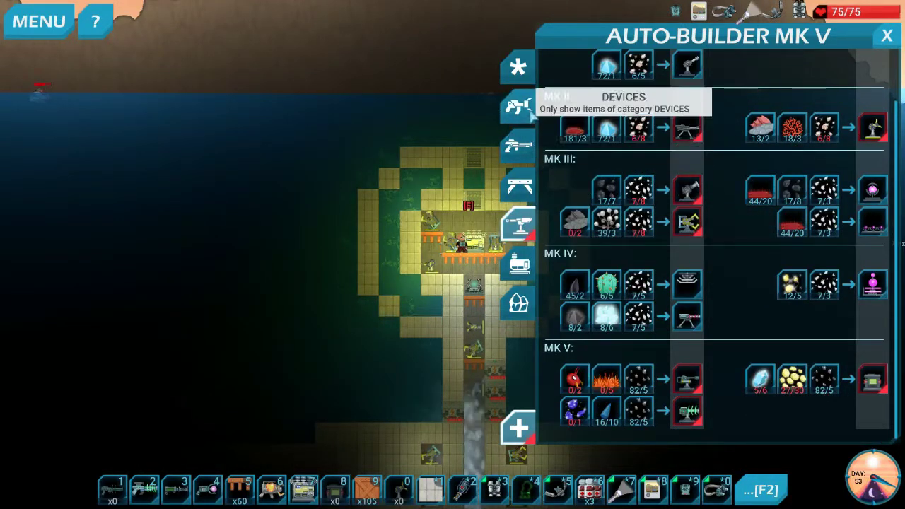
pyautogui.click(518, 106)
pyautogui.scroll(-3, 708, 281)
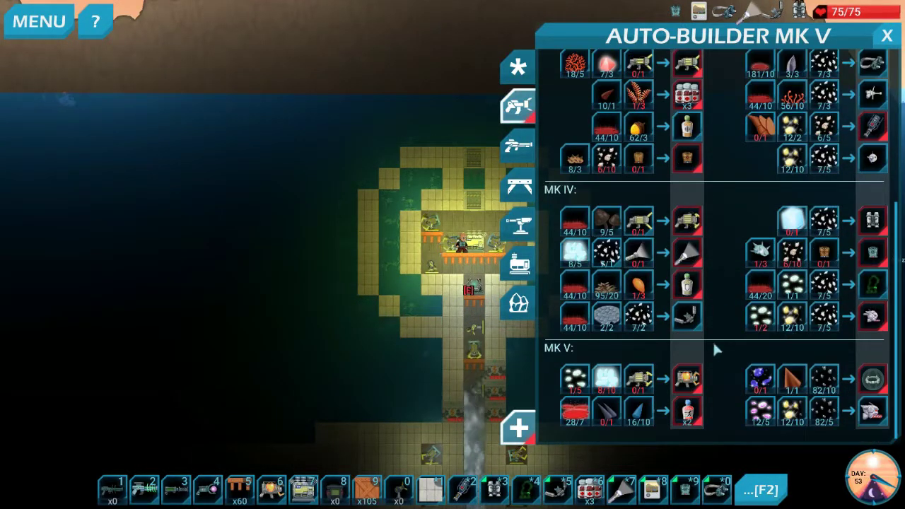
pyautogui.scroll(3, 763, 286)
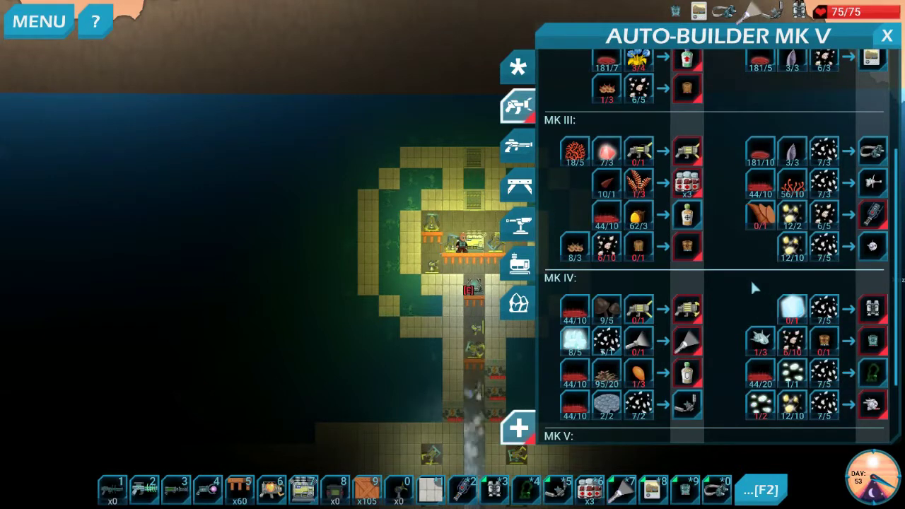
pyautogui.click(519, 187)
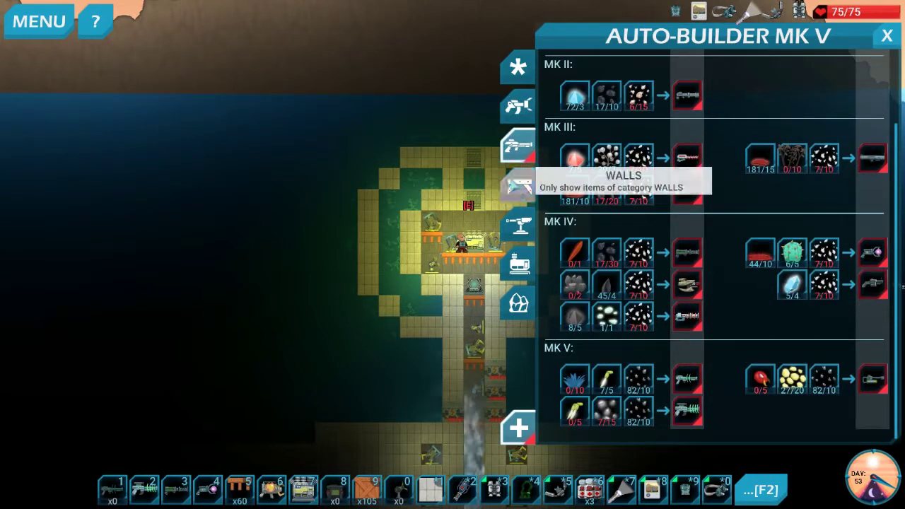
pyautogui.click(519, 225)
pyautogui.scroll(-1, 738, 297)
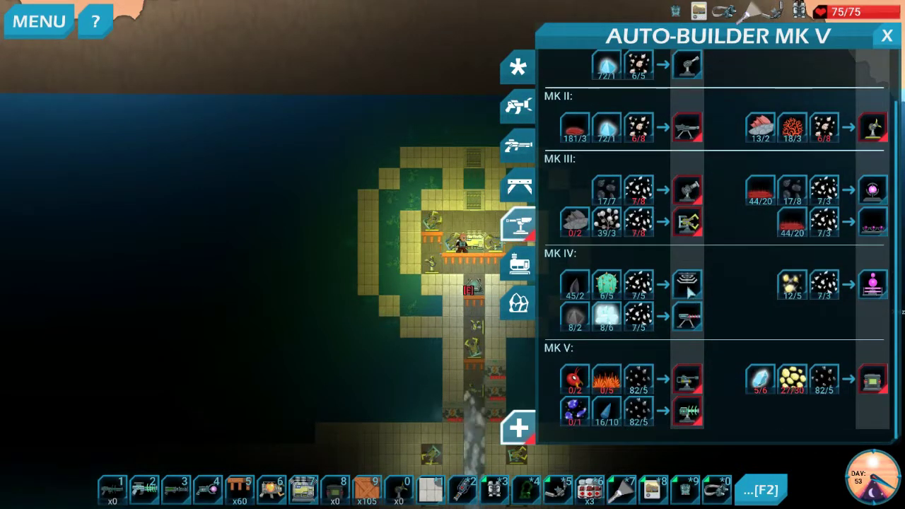
pyautogui.scroll(2, 734, 306)
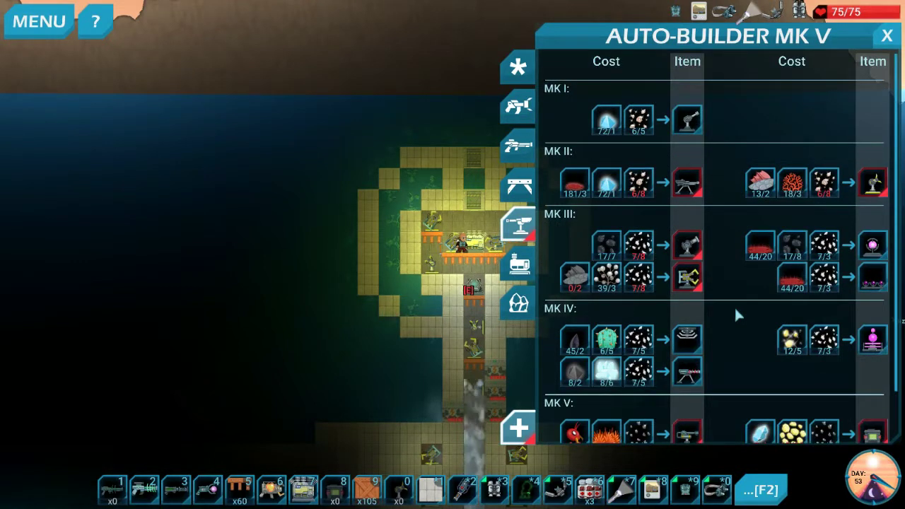
pyautogui.click(519, 267)
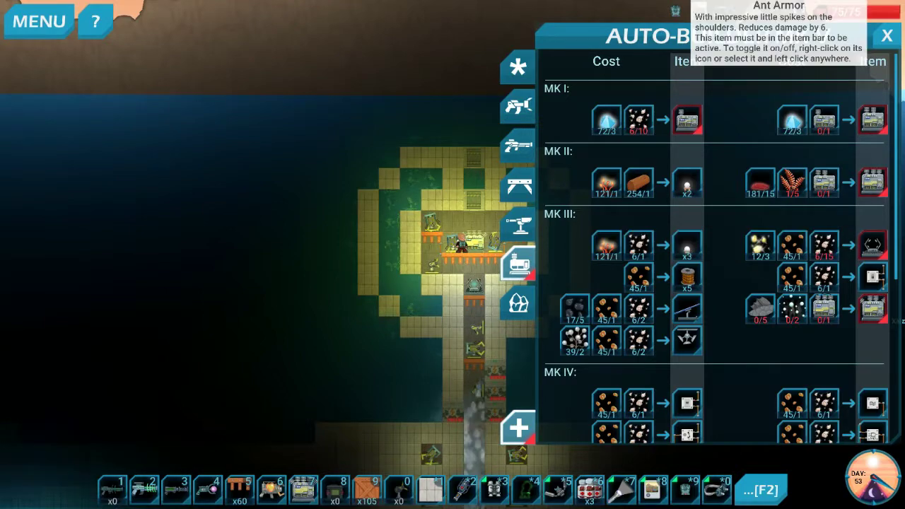
pyautogui.click(888, 36)
# - Descend the water shaft below the base, past the crates
pyautogui.press('s')
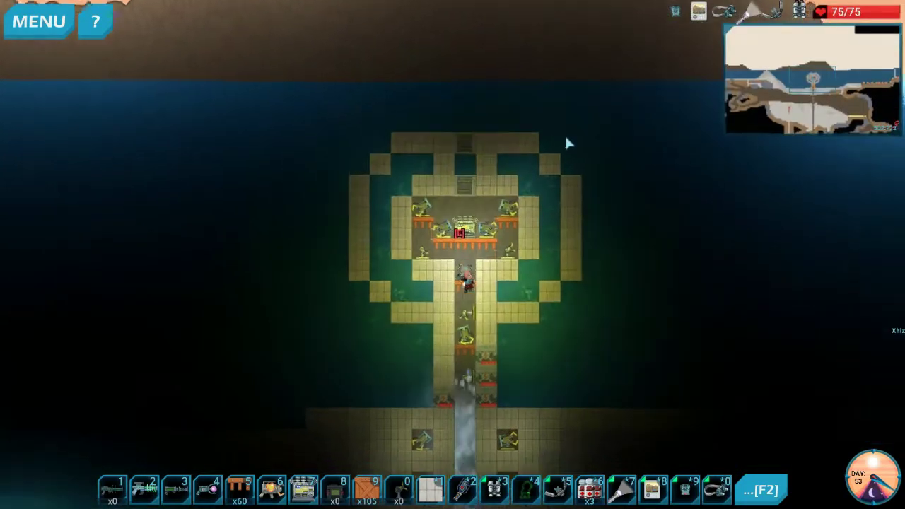
pyautogui.press('s')
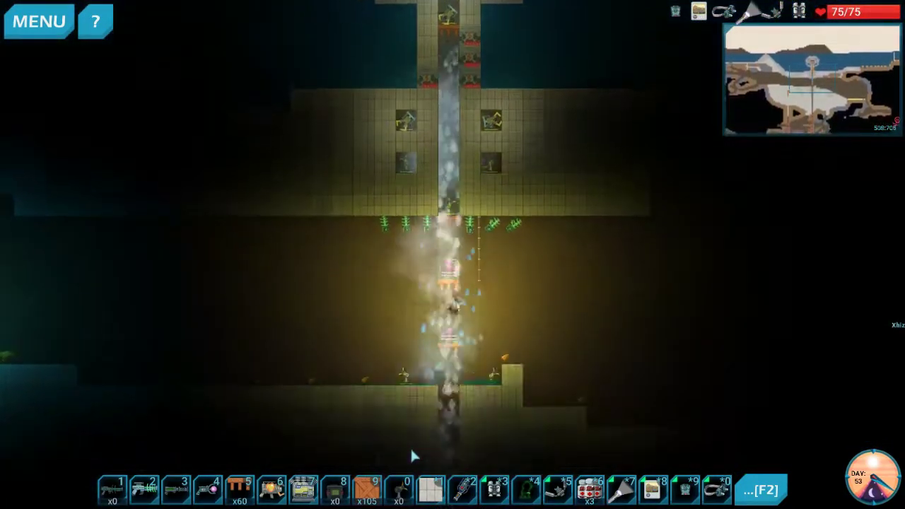
pyautogui.press('s')
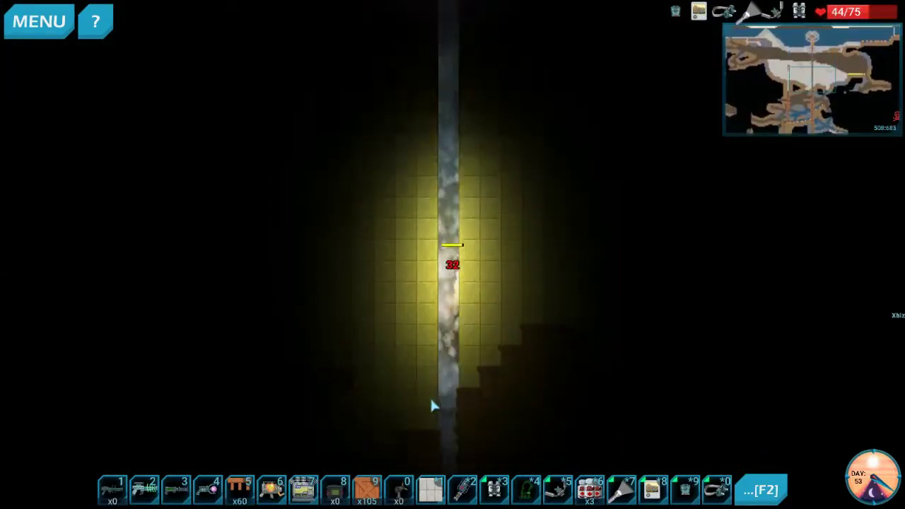
pyautogui.press('s')
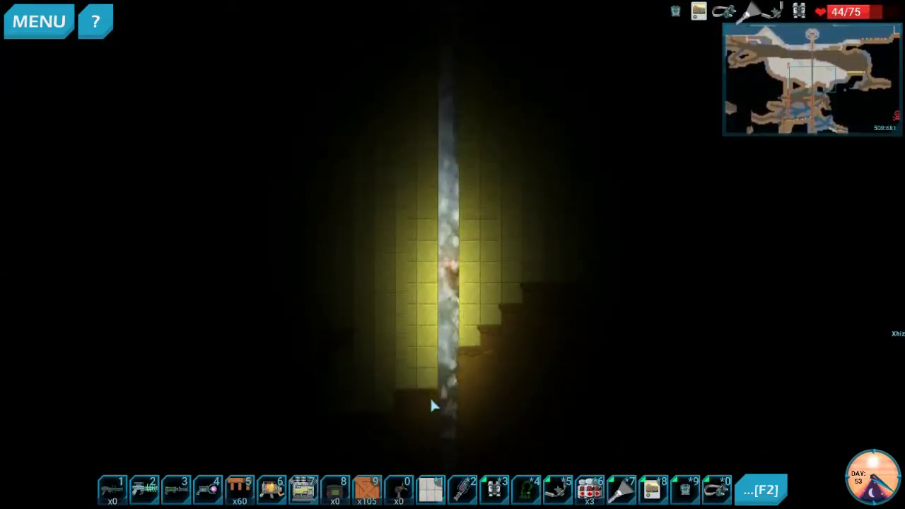
pyautogui.press('s')
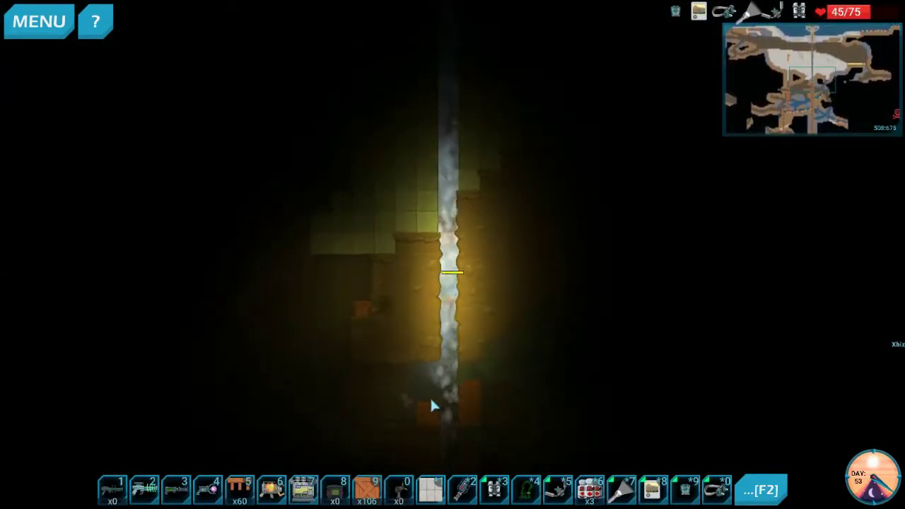
pyautogui.press('s')
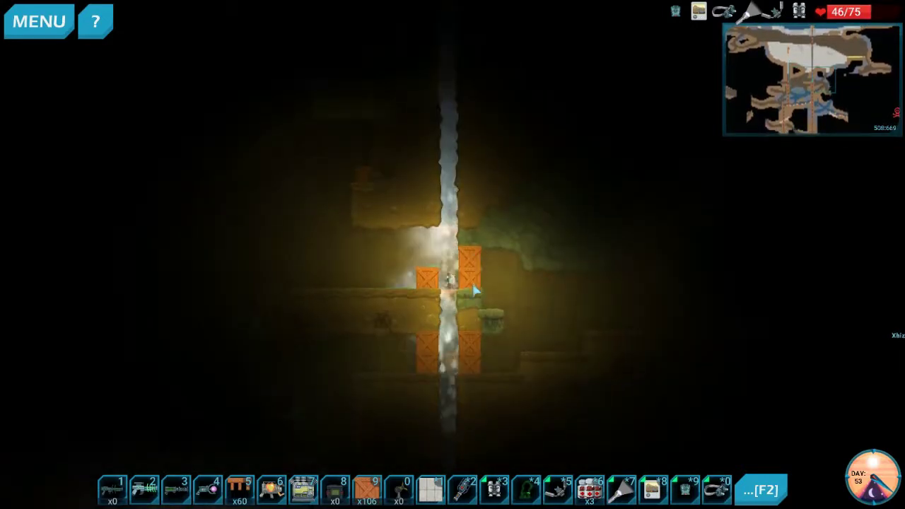
# - Walk left across the stepped ledges and climb down the ladder to the lower chamber
pyautogui.press('a')
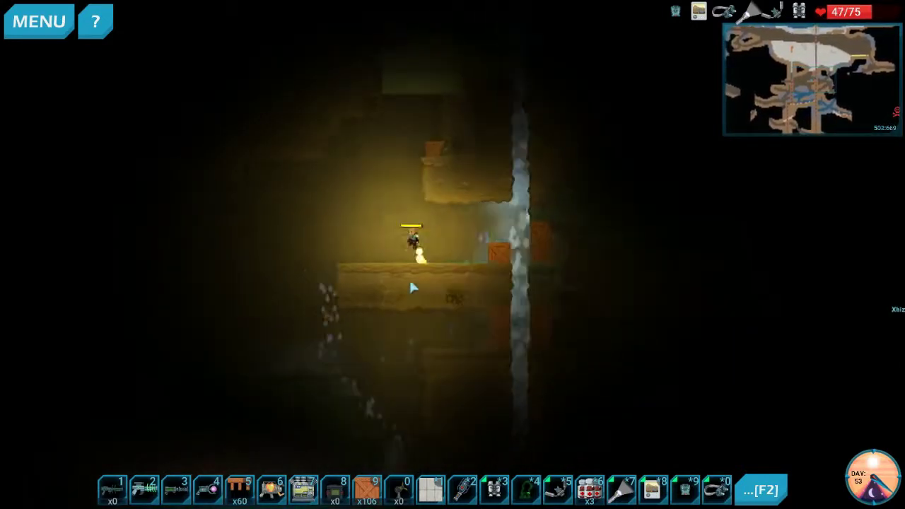
pyautogui.press('a')
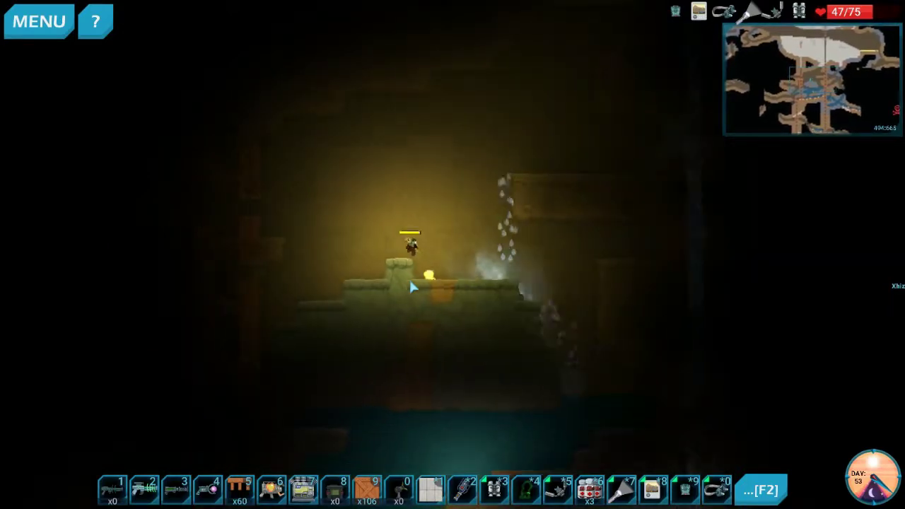
pyautogui.press('a')
pyautogui.press('s')
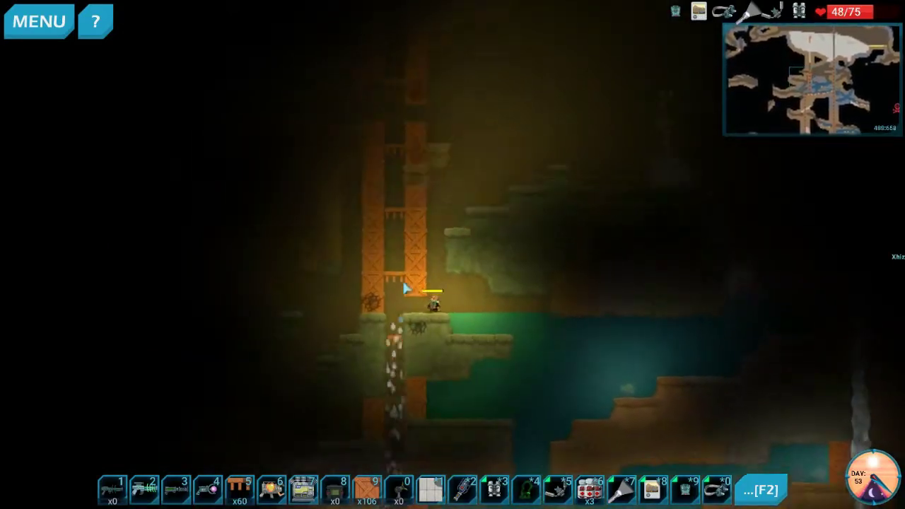
pyautogui.press('s')
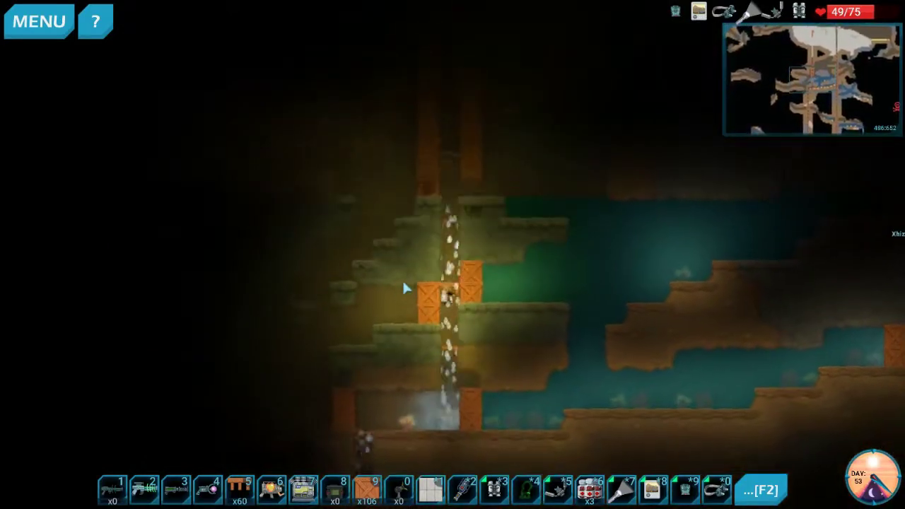
# - Move left and keep descending the ladder shaft toward the glowing ore, pausing briefly
pyautogui.press('a')
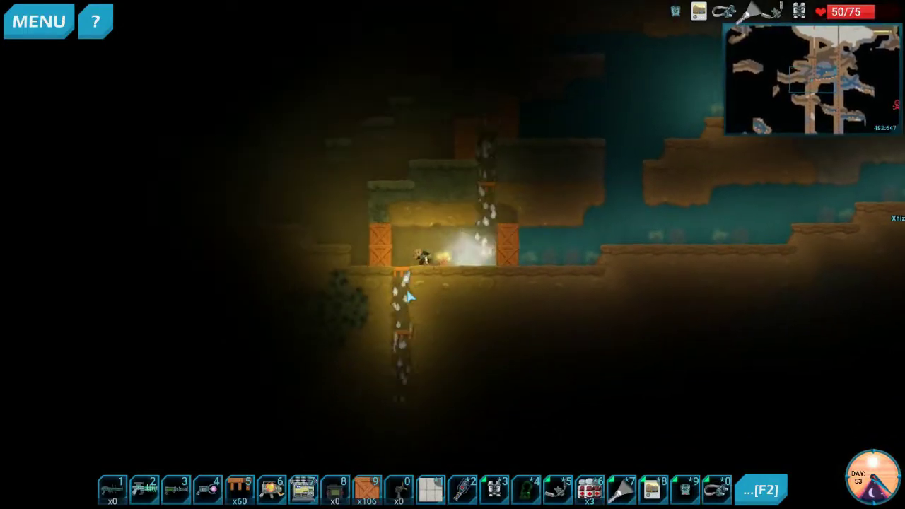
pyautogui.press('s')
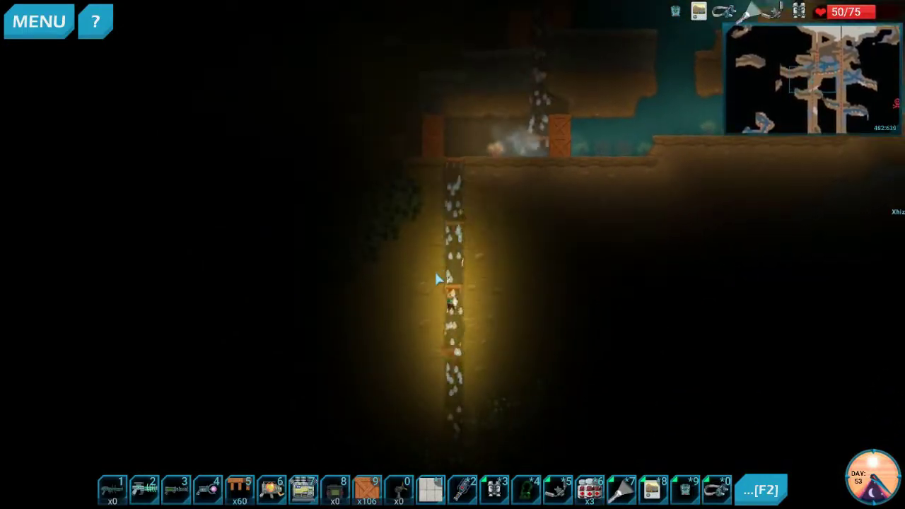
pyautogui.press('s')
pyautogui.press('Escape')
pyautogui.press('Escape')
pyautogui.press('s')
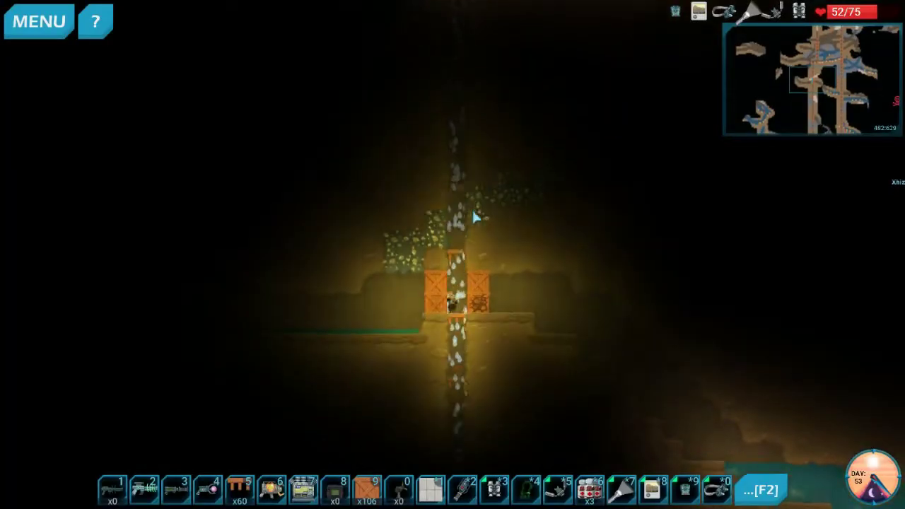
pyautogui.press('s')
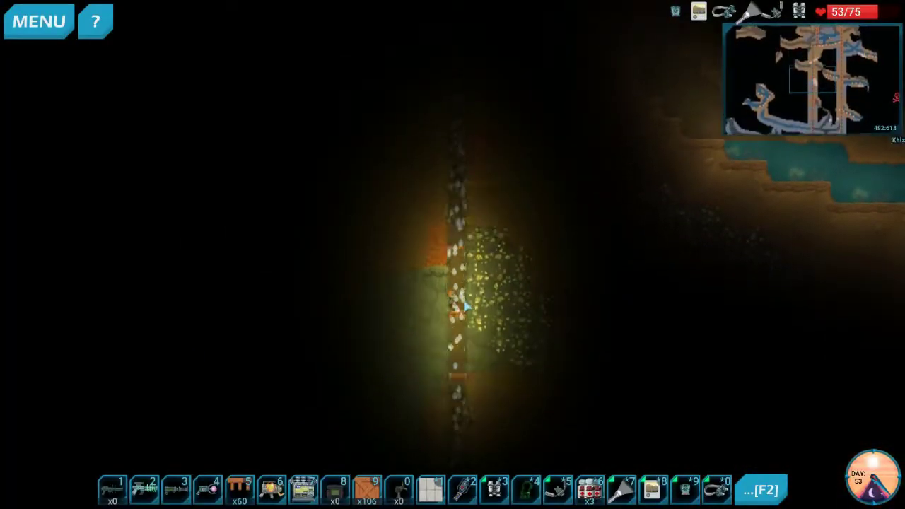
# - Mine the glowing ore vein, then climb back up the ladder shaft
pyautogui.press('w')
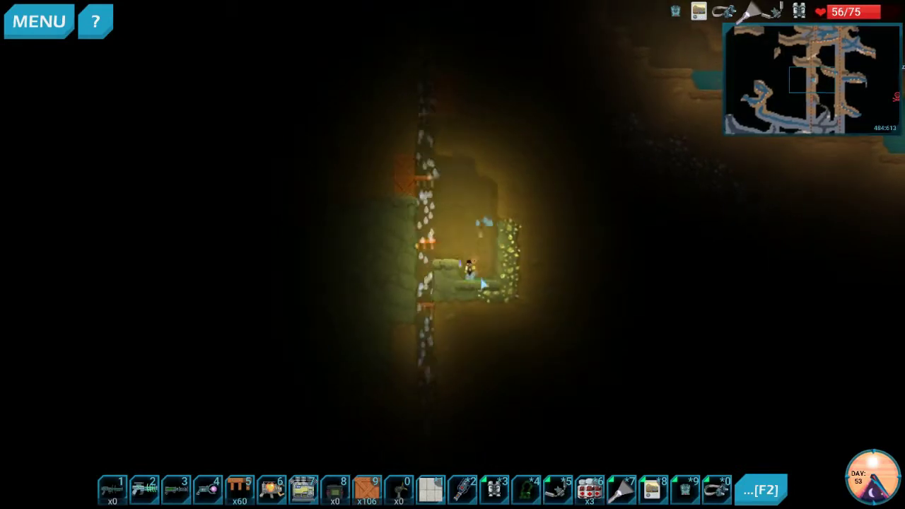
pyautogui.press('d')
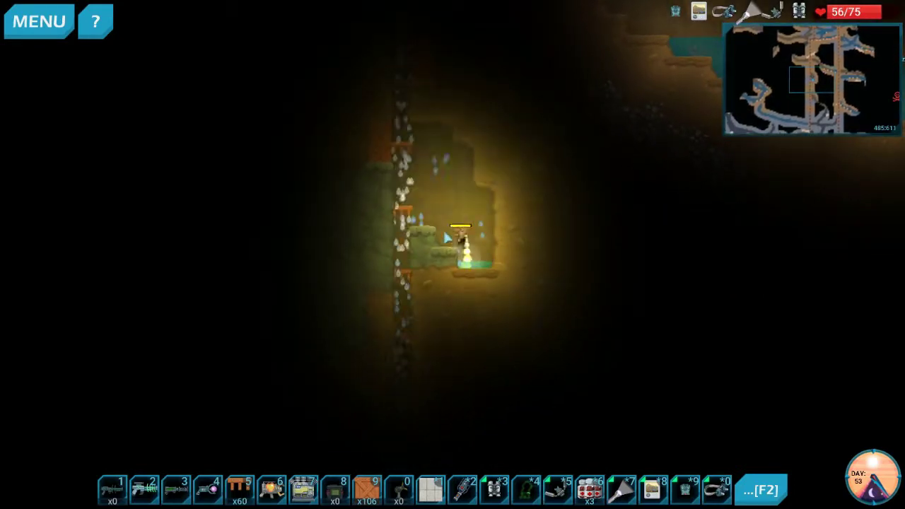
pyautogui.press('a')
pyautogui.press('w')
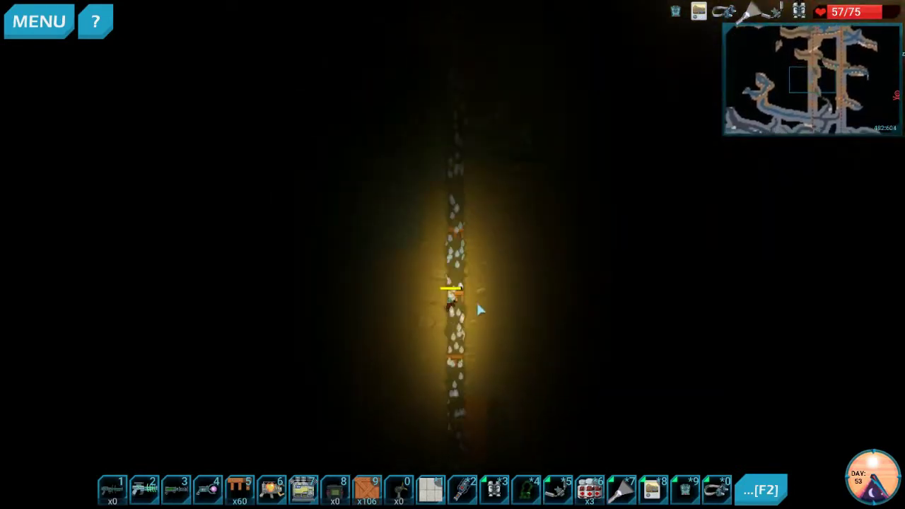
pyautogui.press('w')
pyautogui.press('w')
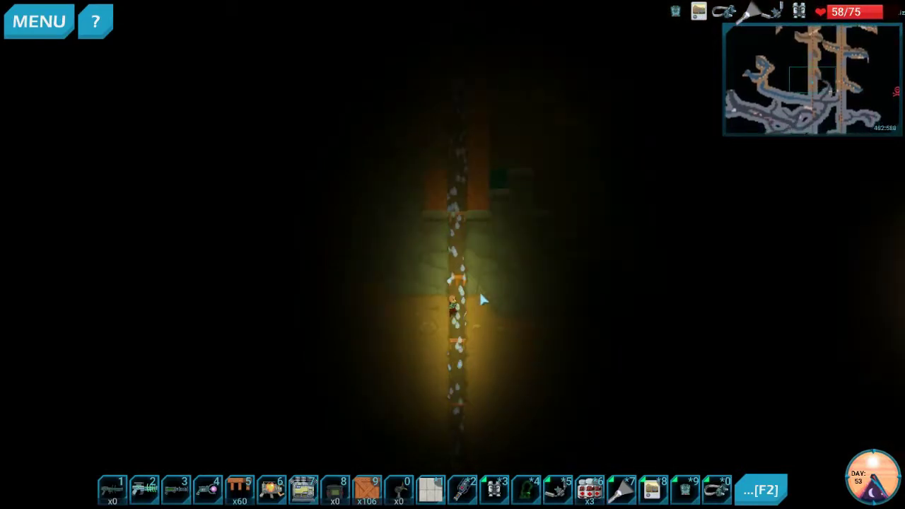
pyautogui.press('w')
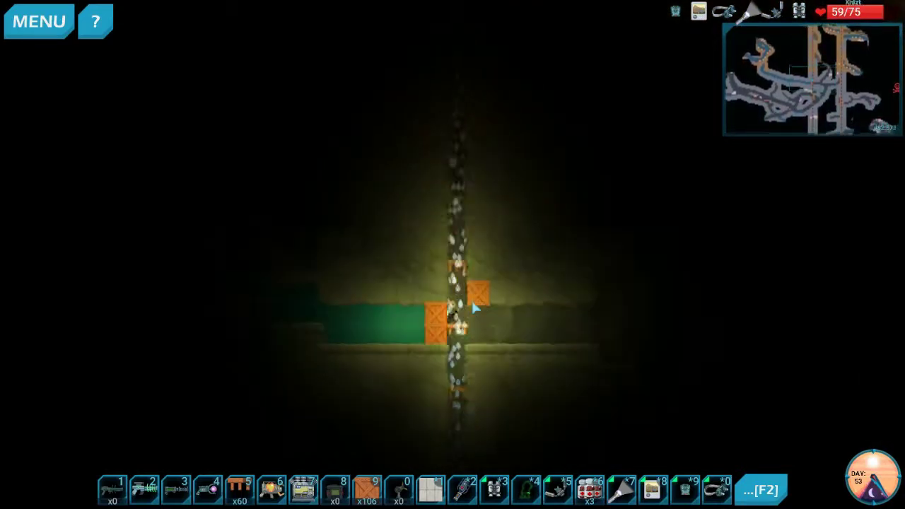
# - Leave the ladder, cross the left ledges and jetpack up the shaft to the upper ledge
pyautogui.press('d')
pyautogui.press('a')
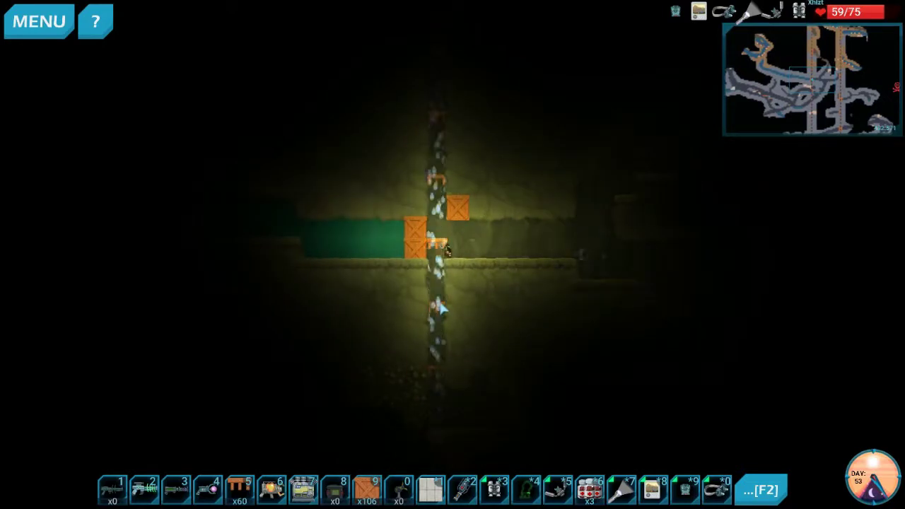
pyautogui.press('w')
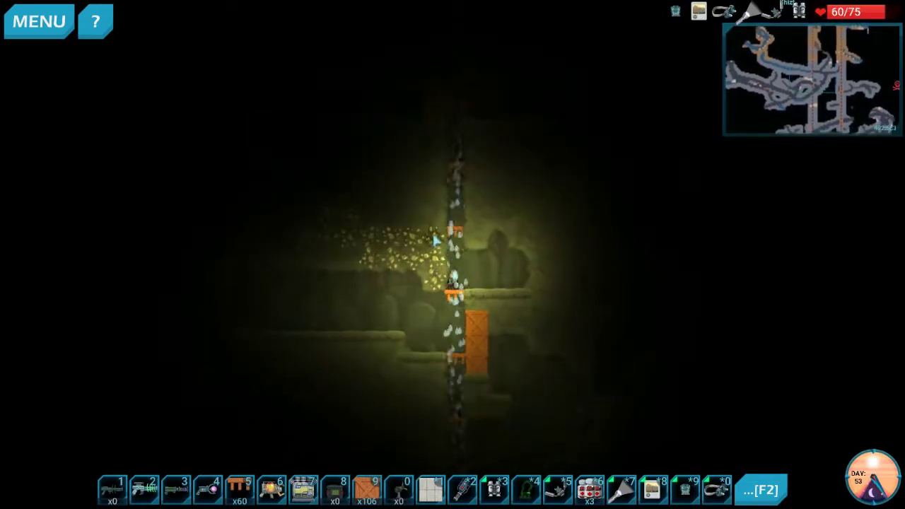
pyautogui.press('a')
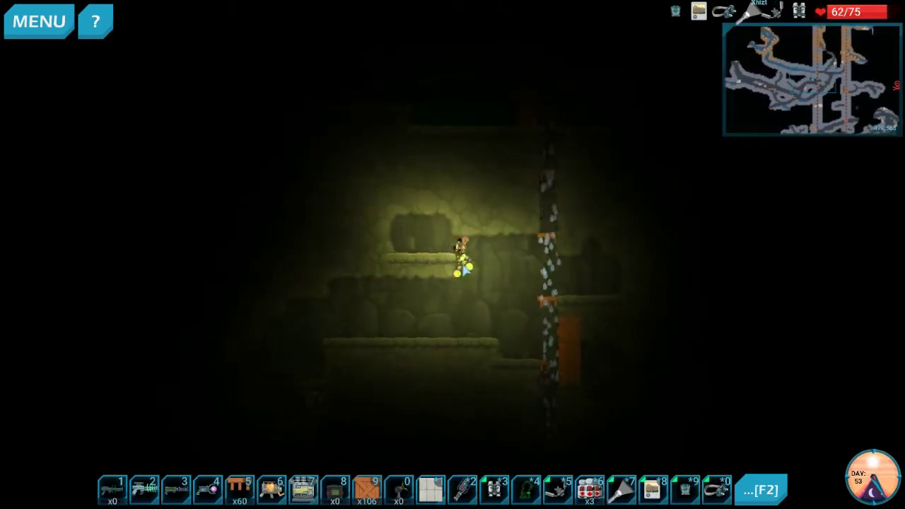
pyautogui.press('a')
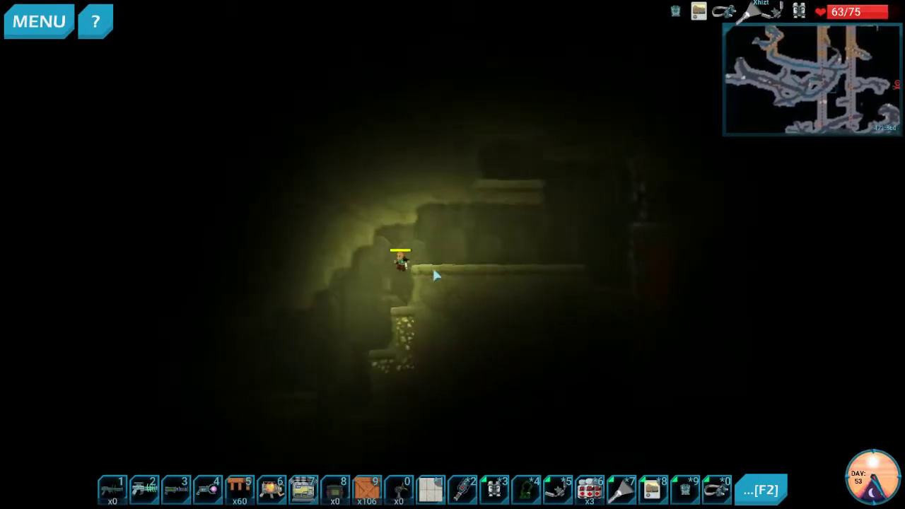
pyautogui.press('d')
pyautogui.press('w')
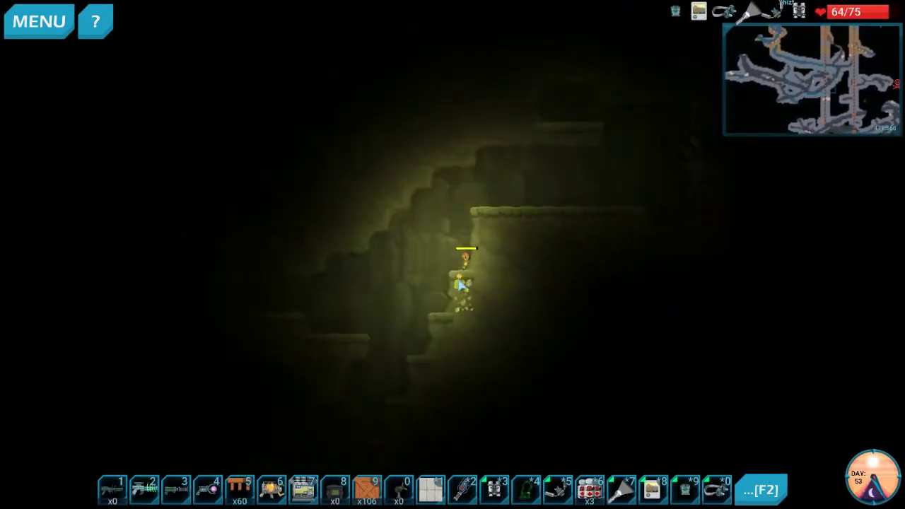
pyautogui.press('w')
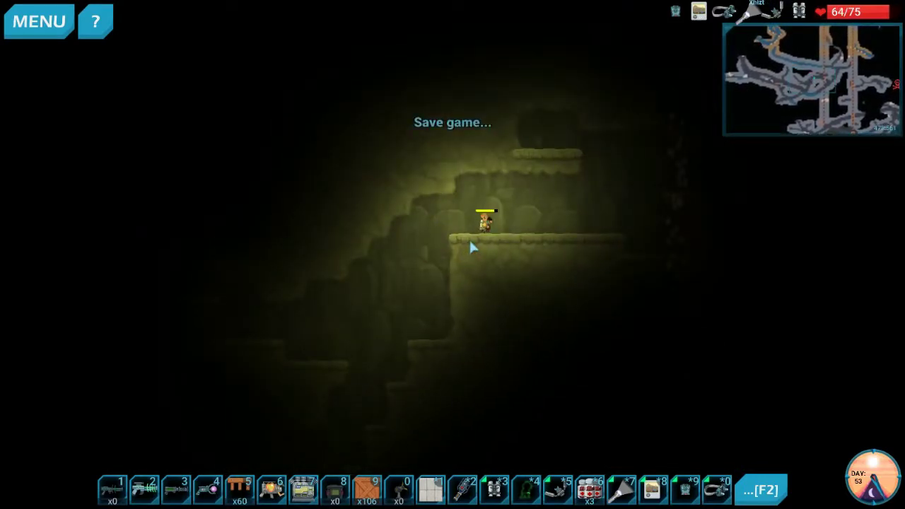
# - Drop down the waterfall shaft to the small chamber, then climb back to the ledge
pyautogui.press('d')
pyautogui.press('w')
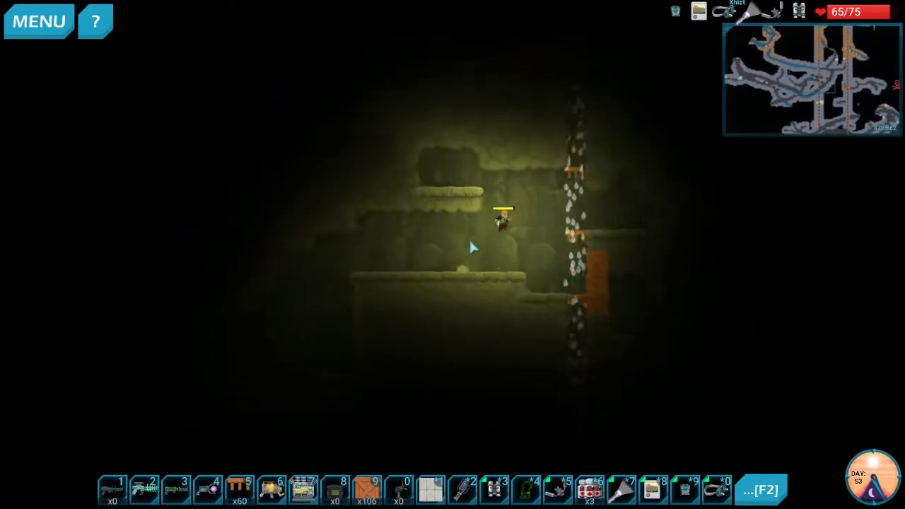
pyautogui.press('d')
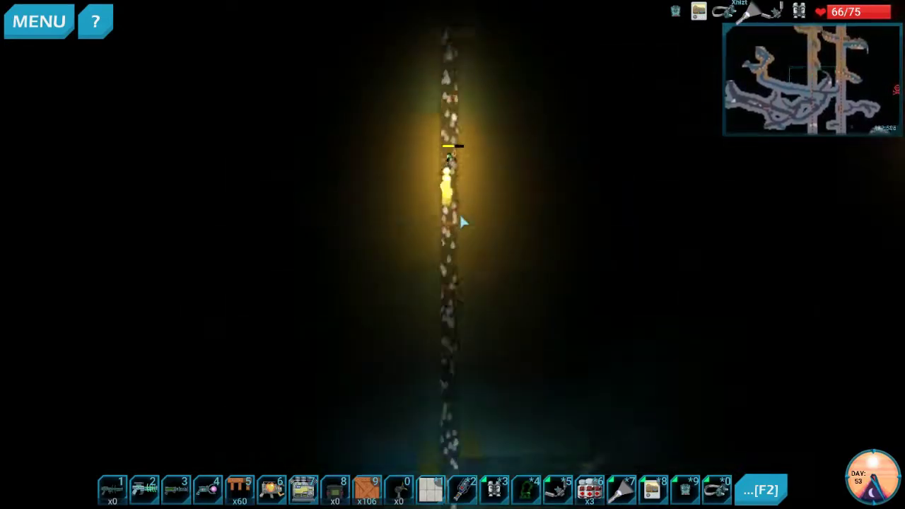
pyautogui.press('s')
pyautogui.press('d')
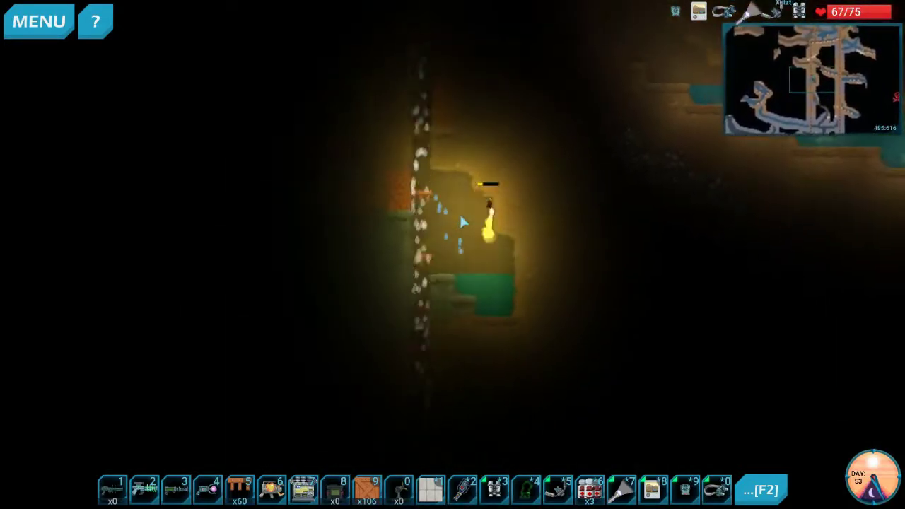
pyautogui.press('a')
pyautogui.press('w')
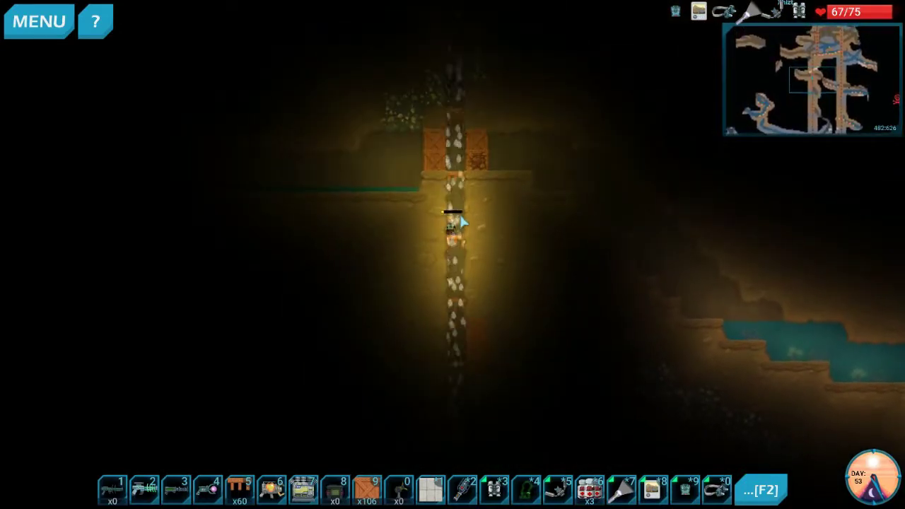
pyautogui.press('w')
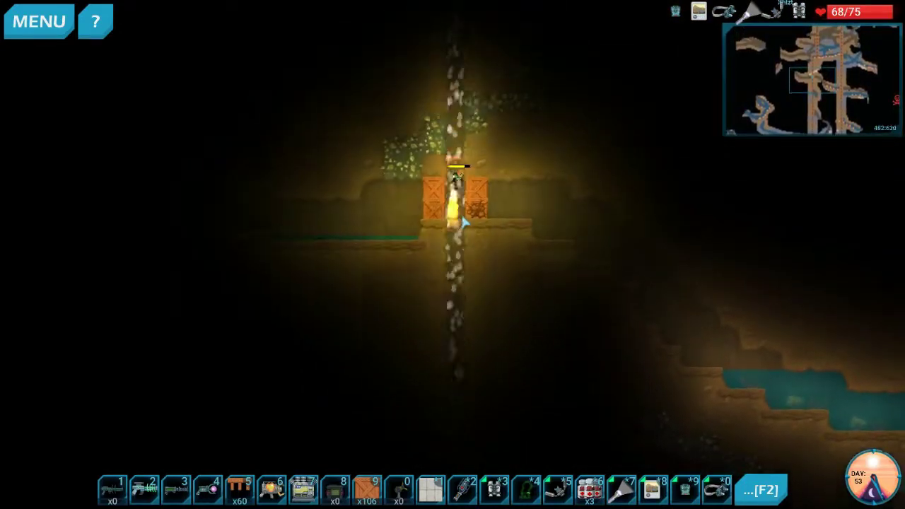
pyautogui.press('d')
# - Climb the wooden scaffold and fly up through the caves toward the base
pyautogui.press('d')
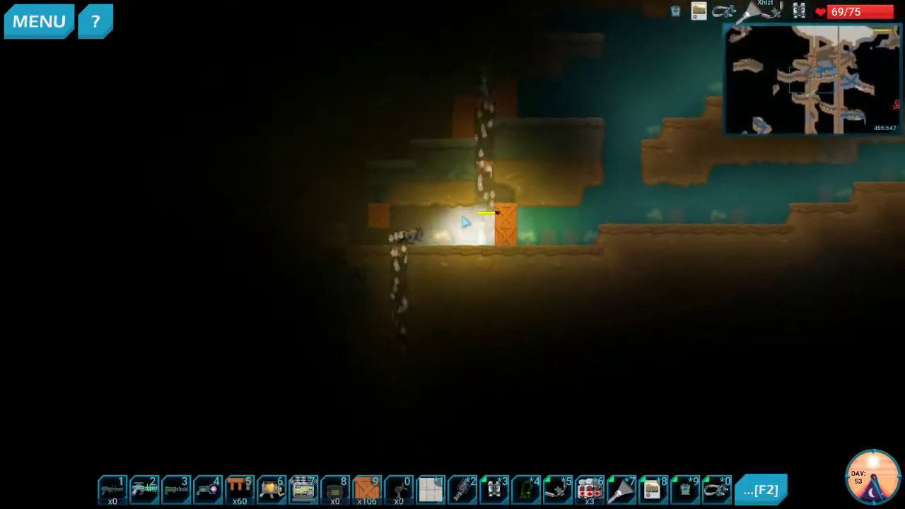
pyautogui.press('w')
pyautogui.press('d')
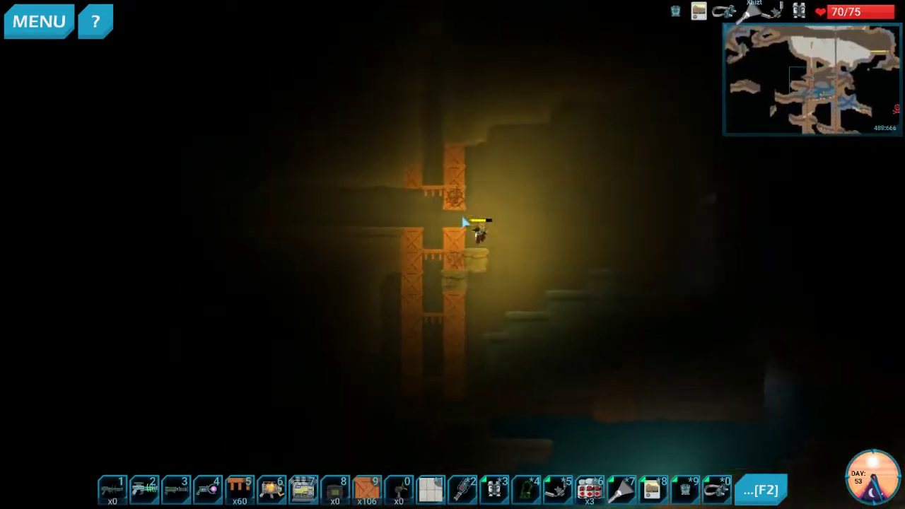
pyautogui.press('w')
pyautogui.press('d')
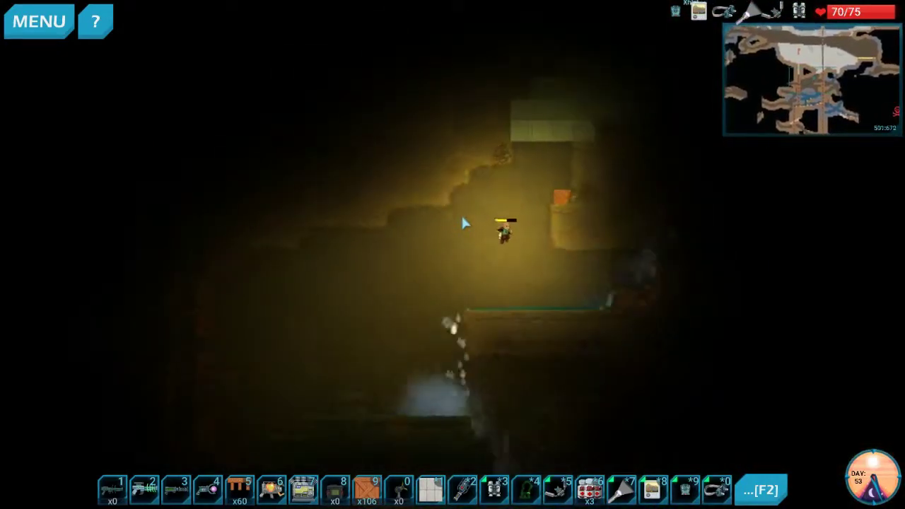
pyautogui.press('w')
pyautogui.press('w')
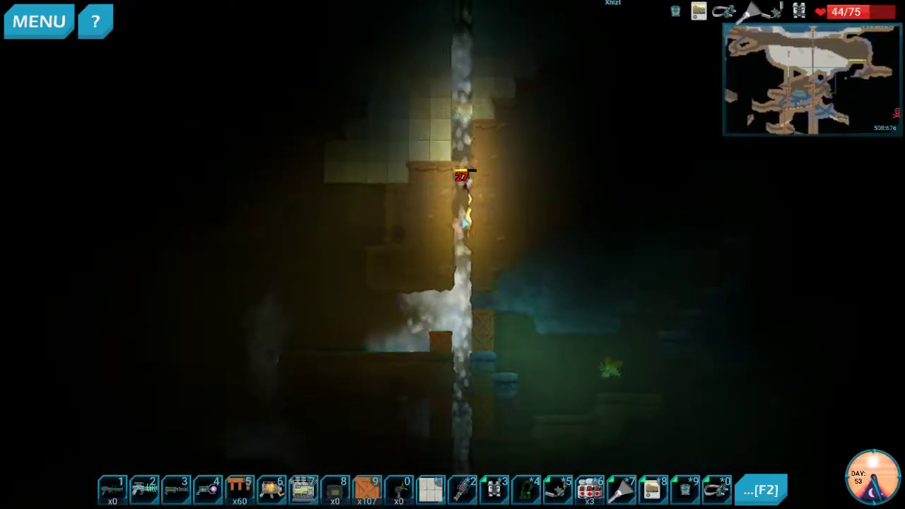
pyautogui.press('w')
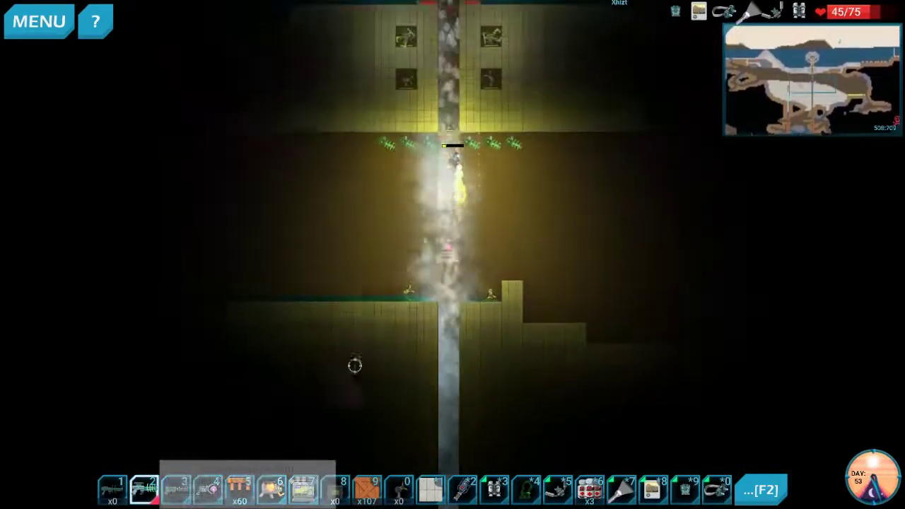
# - Shoot the creatures outside the base with the slot 2 weapon and Storm Gun lightning
pyautogui.press('2')
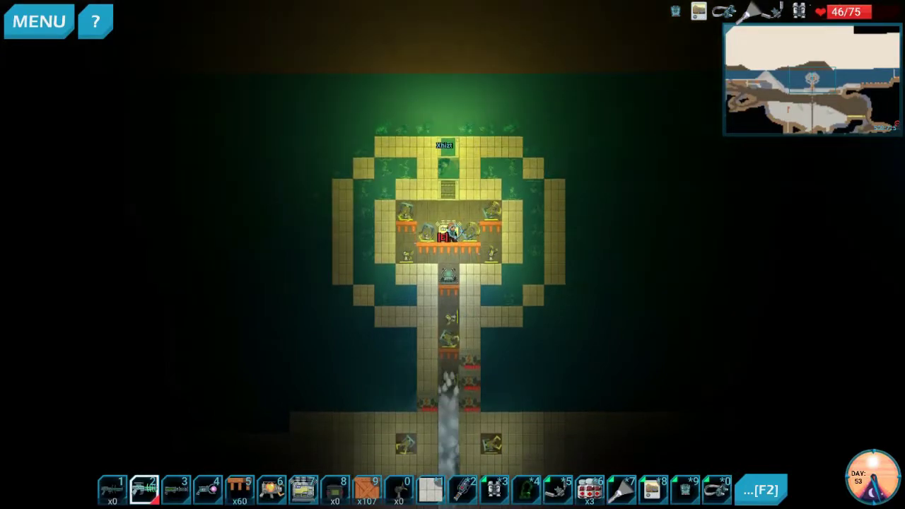
pyautogui.click(711, 170)
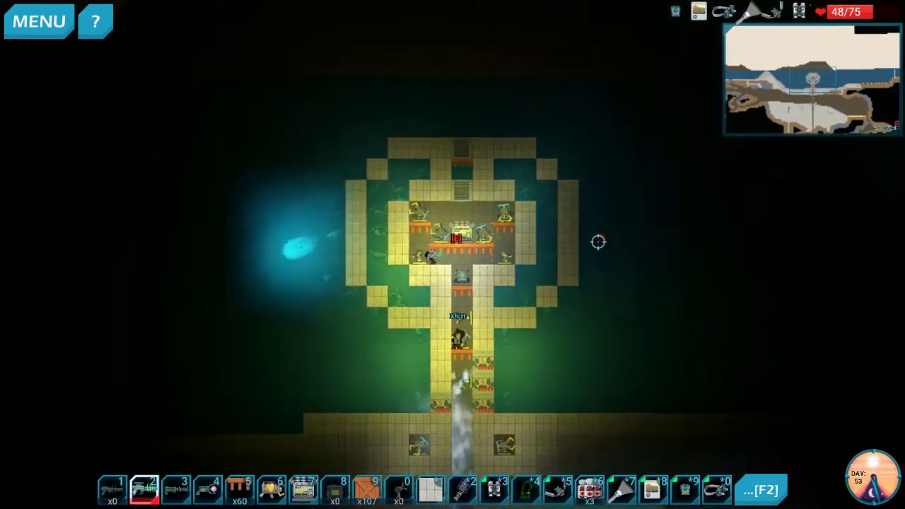
pyautogui.click(199, 346)
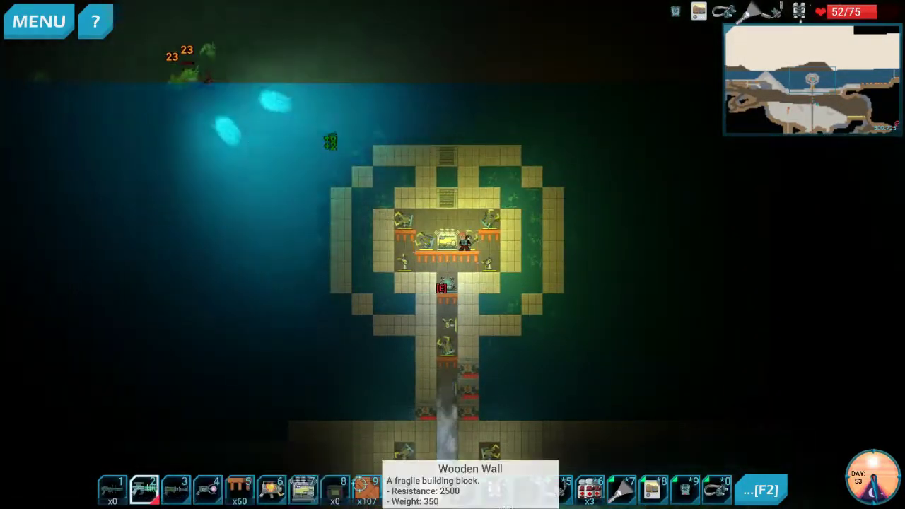
pyautogui.click(209, 488)
pyautogui.click(212, 106)
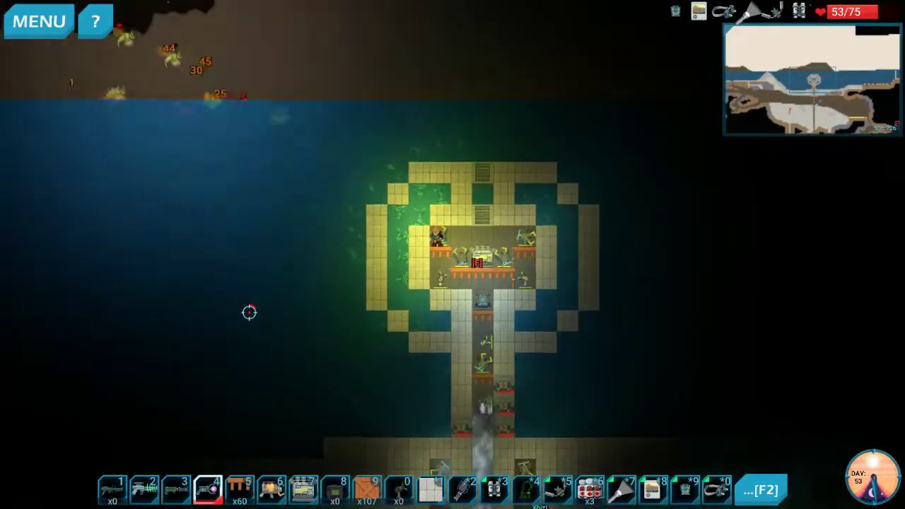
pyautogui.press('Escape')
pyautogui.press('Escape')
pyautogui.press('i')
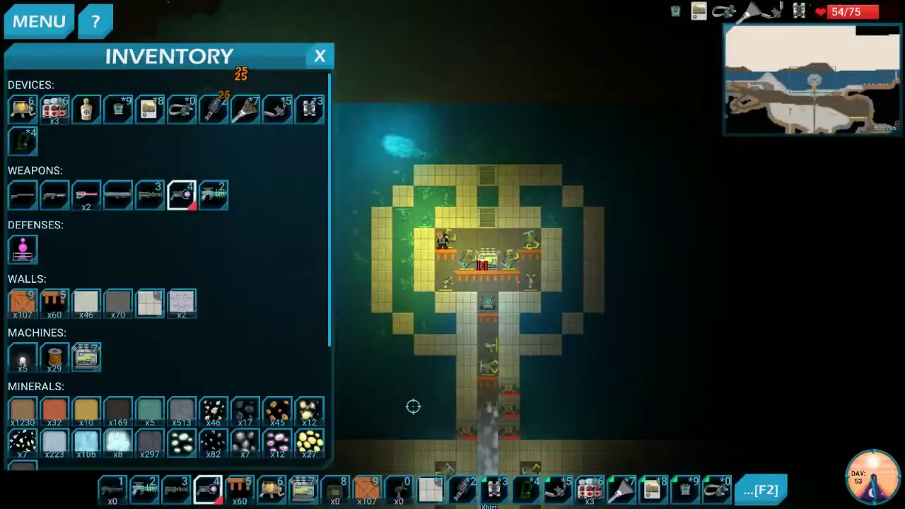
pyautogui.scroll(-5, 151, 360)
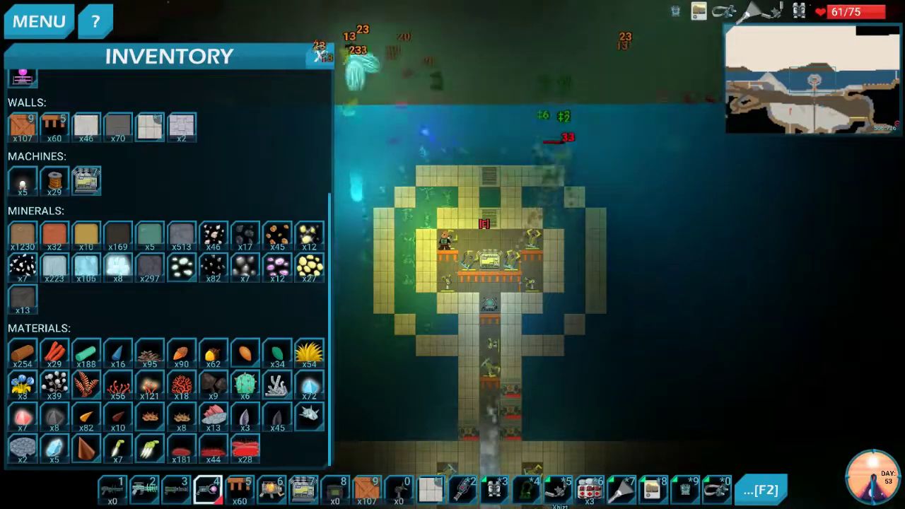
pyautogui.click(320, 55)
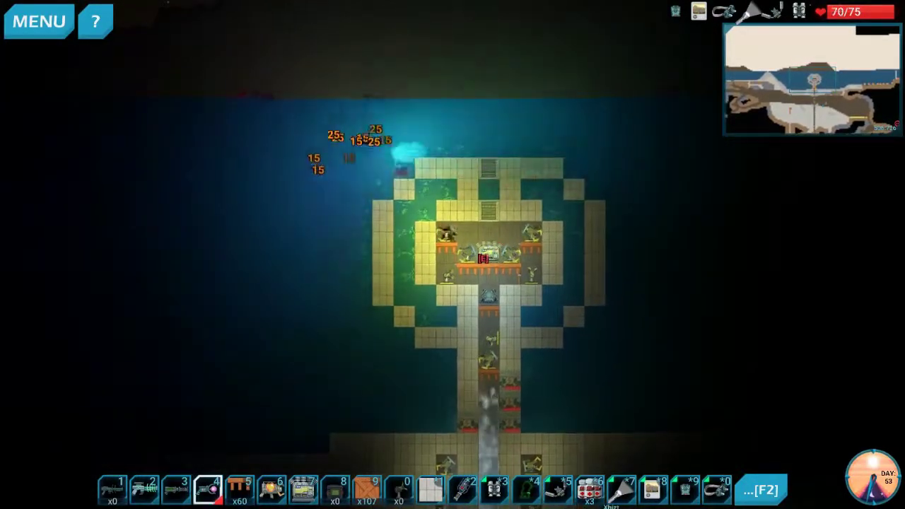
# - Open the Auto-Builder MK V and switch its recipe list to the Defenses category
pyautogui.press('e')
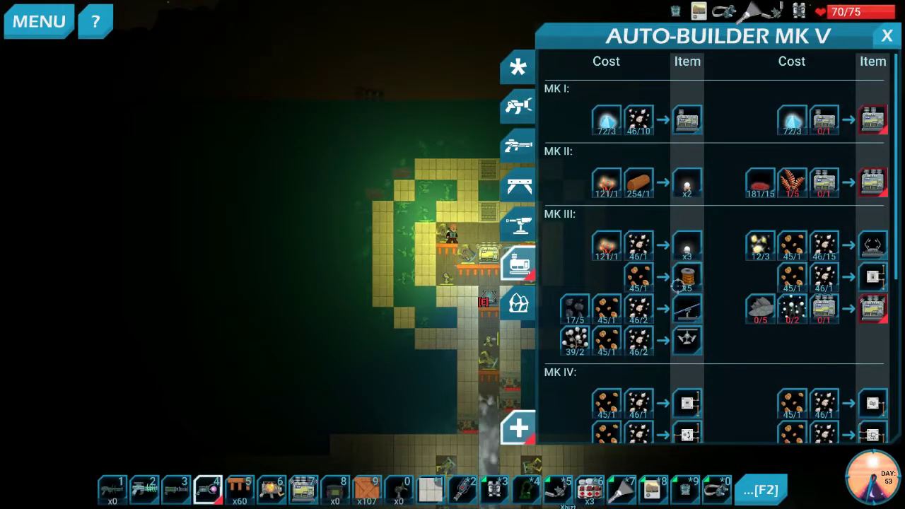
pyautogui.scroll(-5, 781, 366)
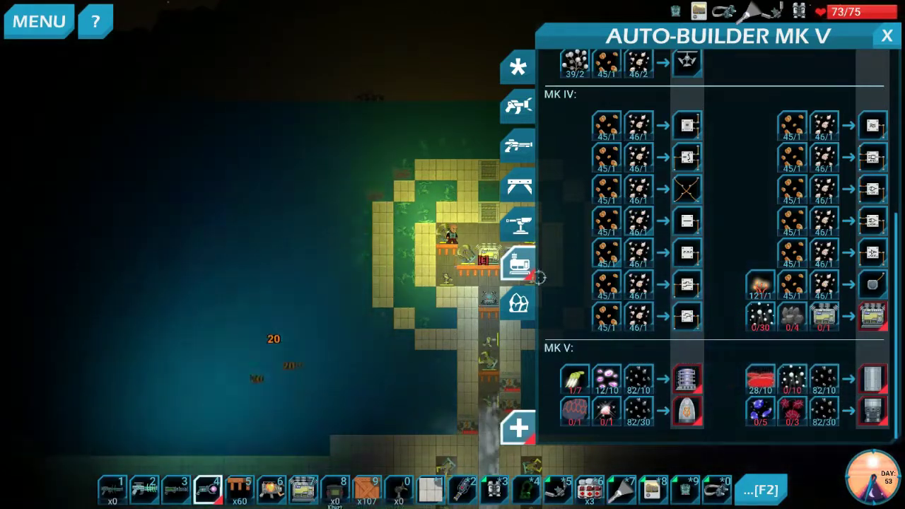
pyautogui.click(518, 304)
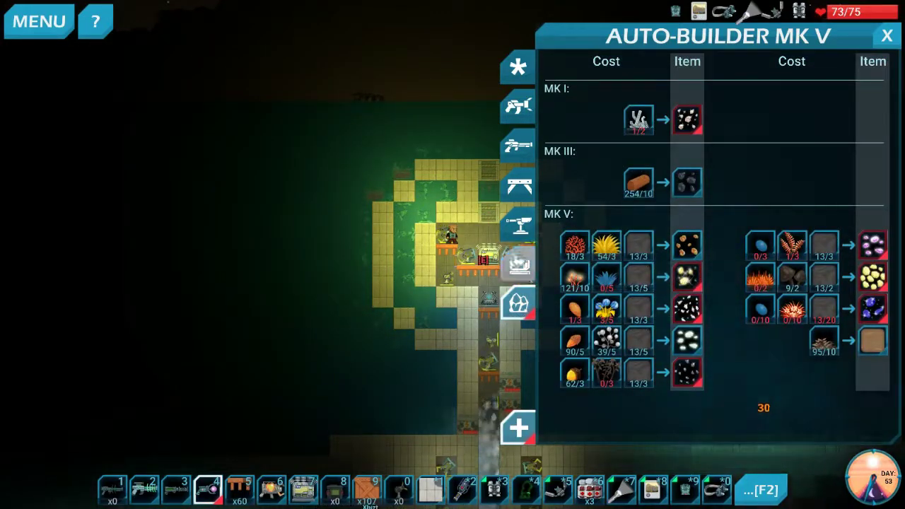
pyautogui.click(518, 225)
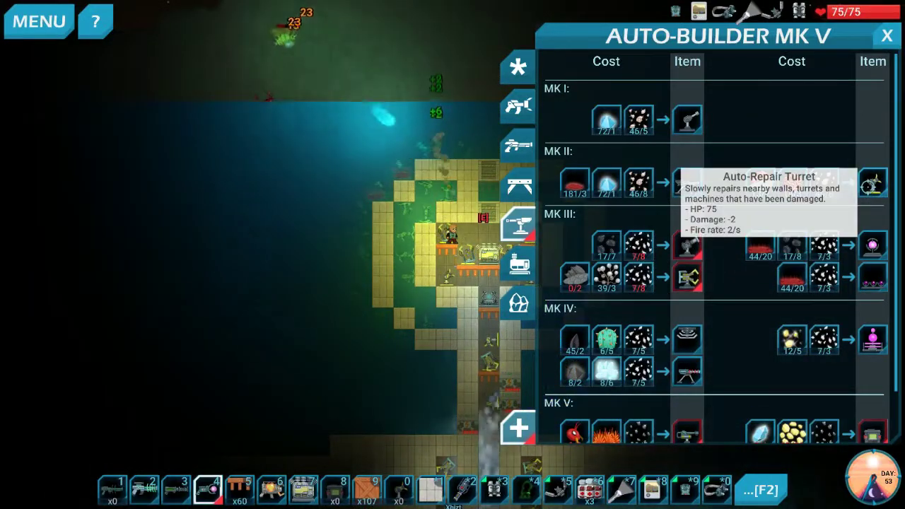
# - Close the Auto-Builder, ready an Auto-Repair Turret, and descend the shaft into the lower hall
pyautogui.click(887, 36)
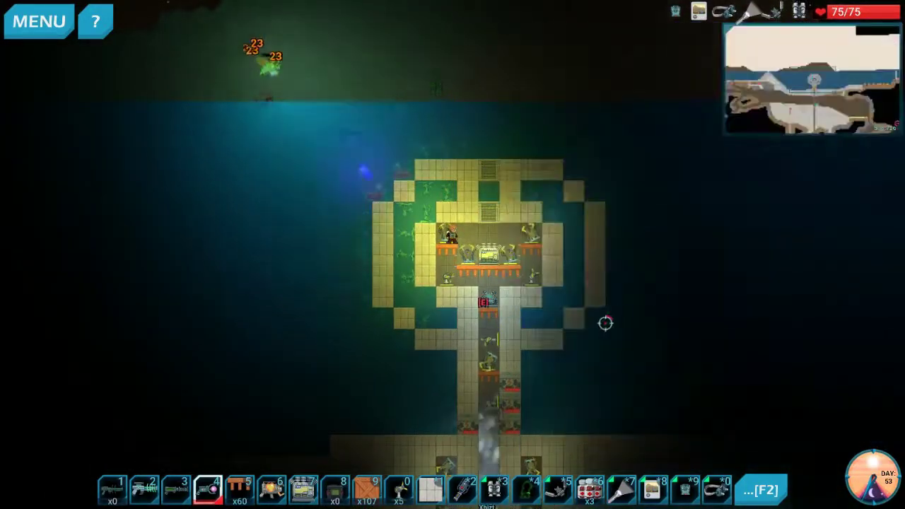
pyautogui.click(400, 486)
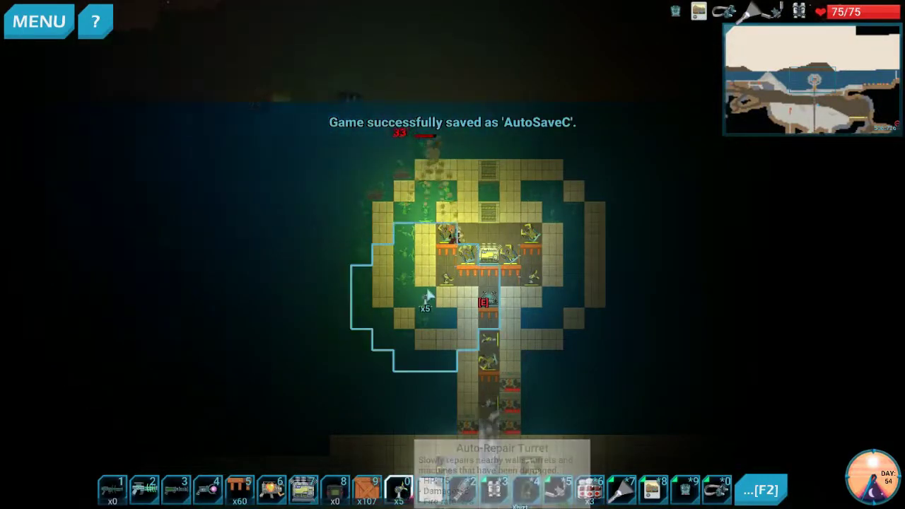
pyautogui.press('s')
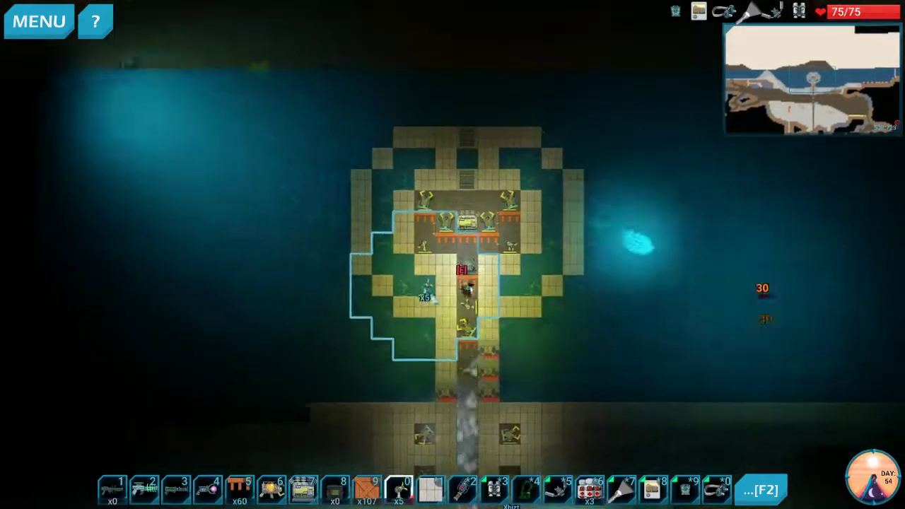
pyautogui.press('s')
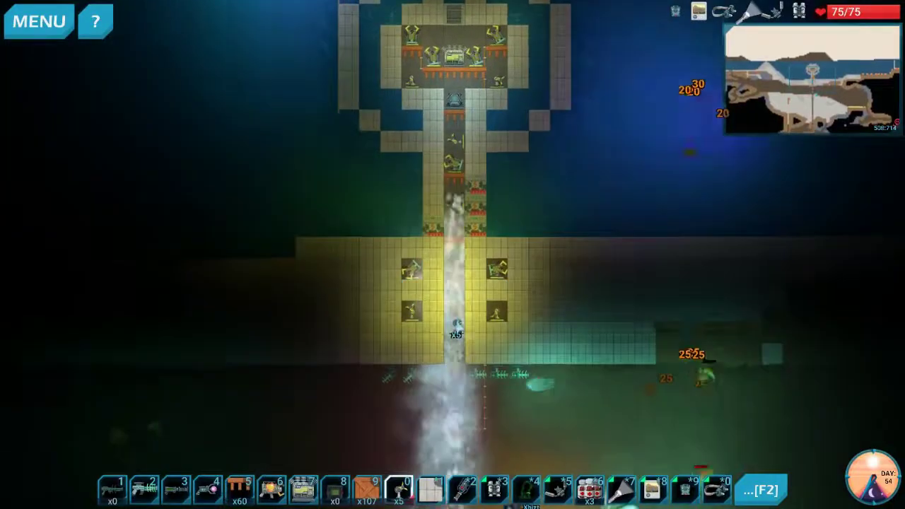
pyautogui.press('s')
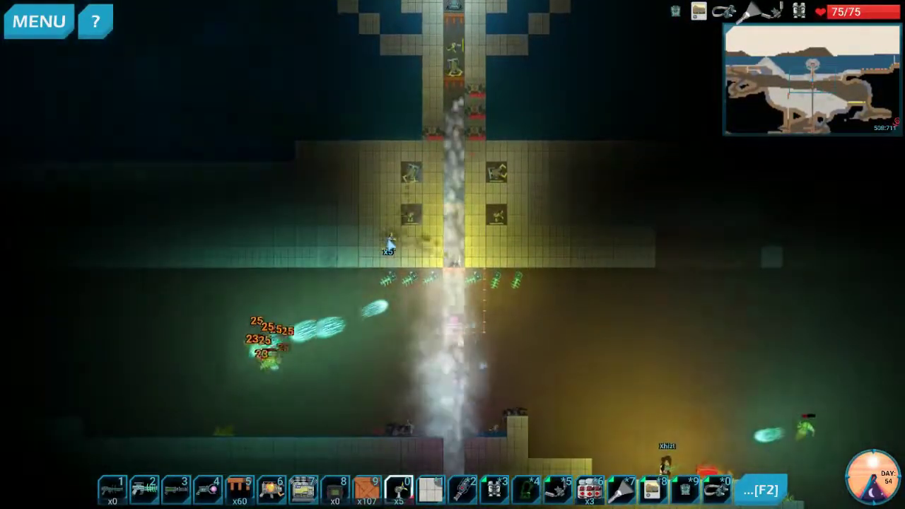
# - Manoeuvre around the lower hall toward the turret cubbies and back along the floor
pyautogui.press('a')
pyautogui.press('a')
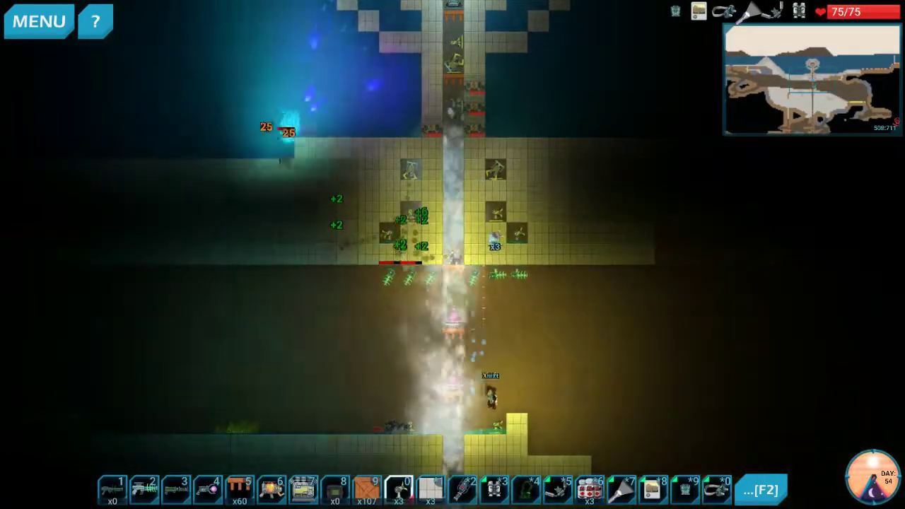
pyautogui.press('s')
pyautogui.press('w')
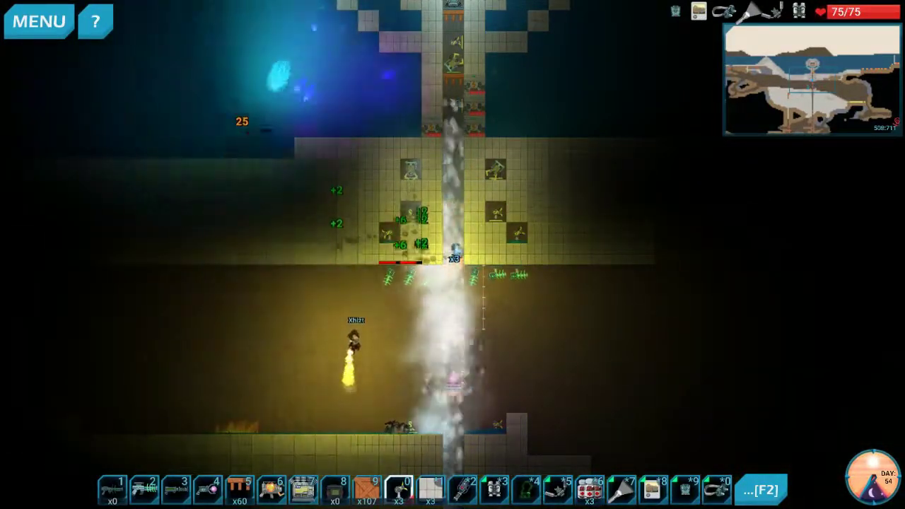
pyautogui.press('s')
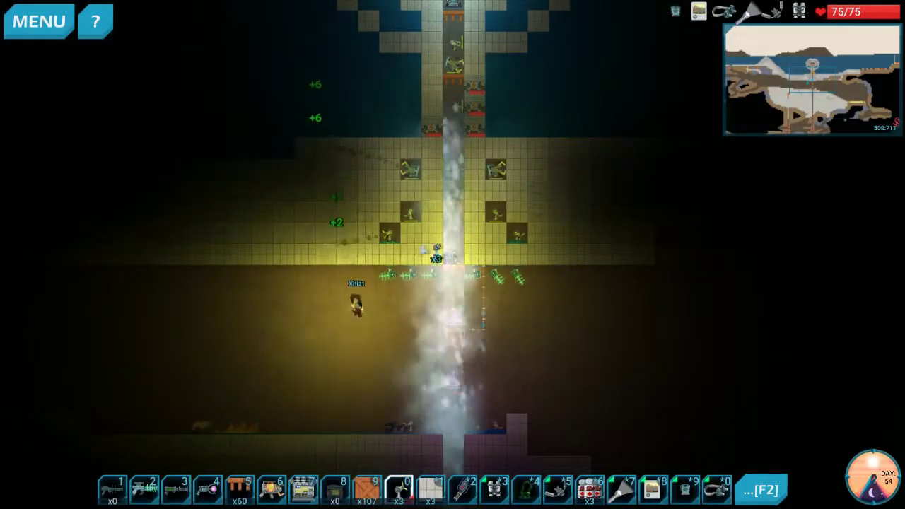
pyautogui.press('a')
pyautogui.press('a')
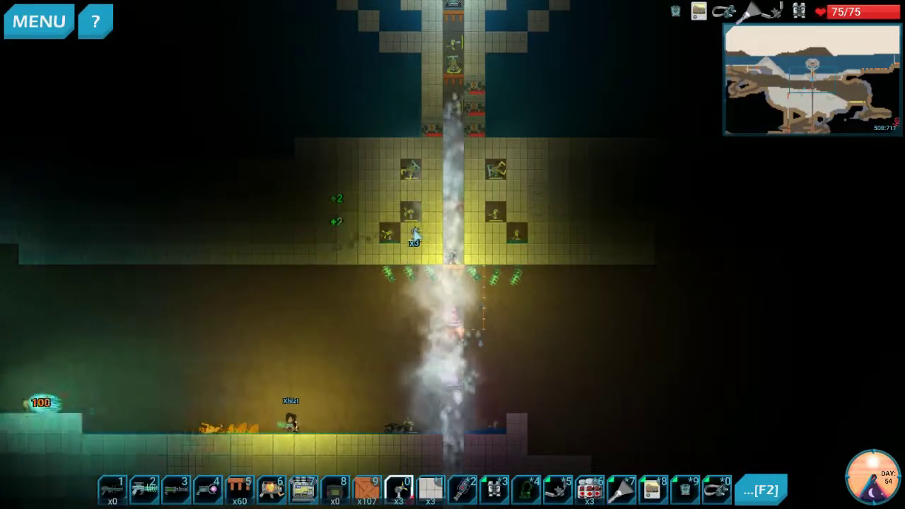
pyautogui.press('d')
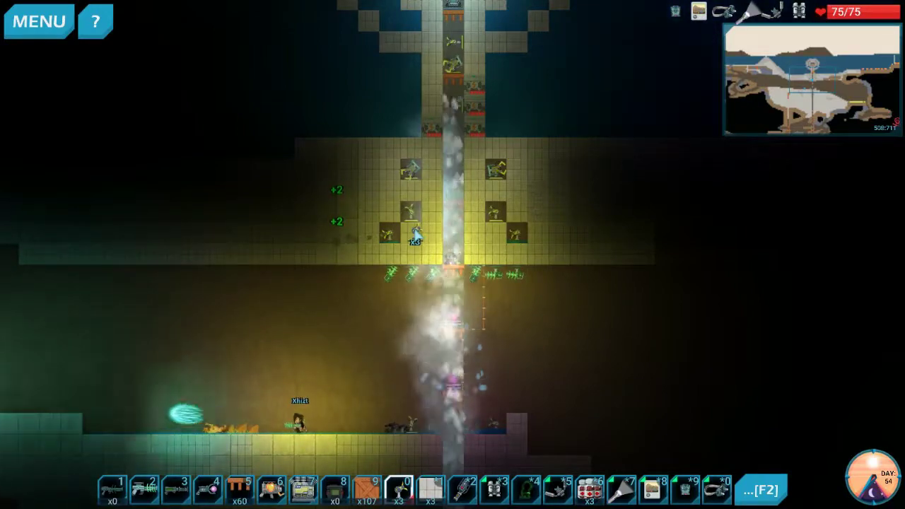
# - Place the remaining three Auto-Repair Turrets in the lower hall cubbies
pyautogui.click(416, 234)
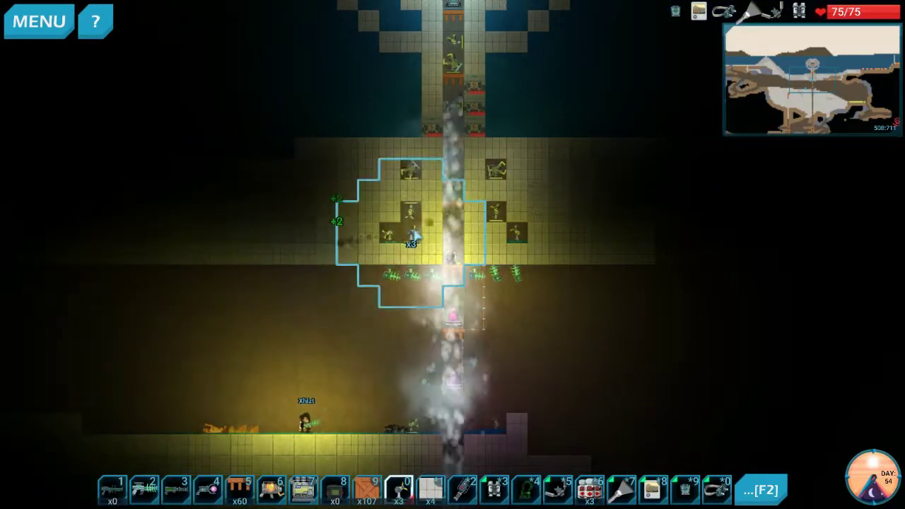
pyautogui.click(497, 231)
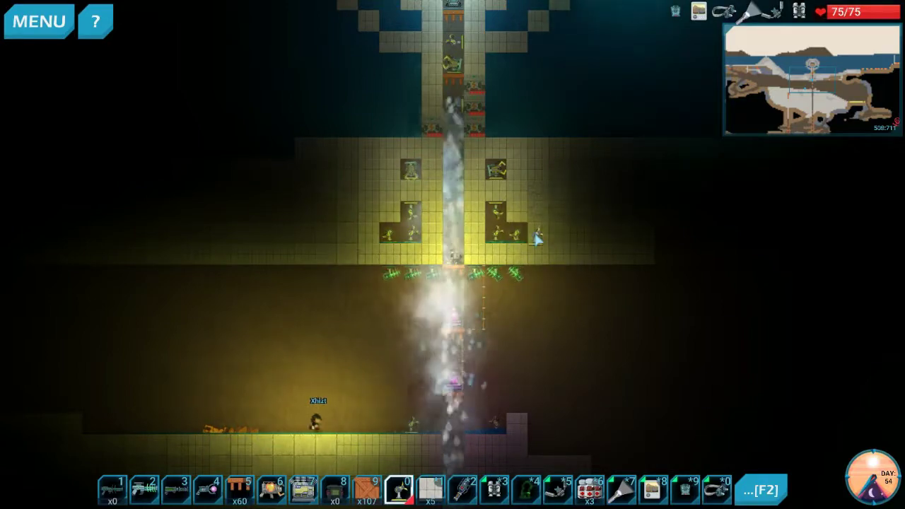
pyautogui.press('d')
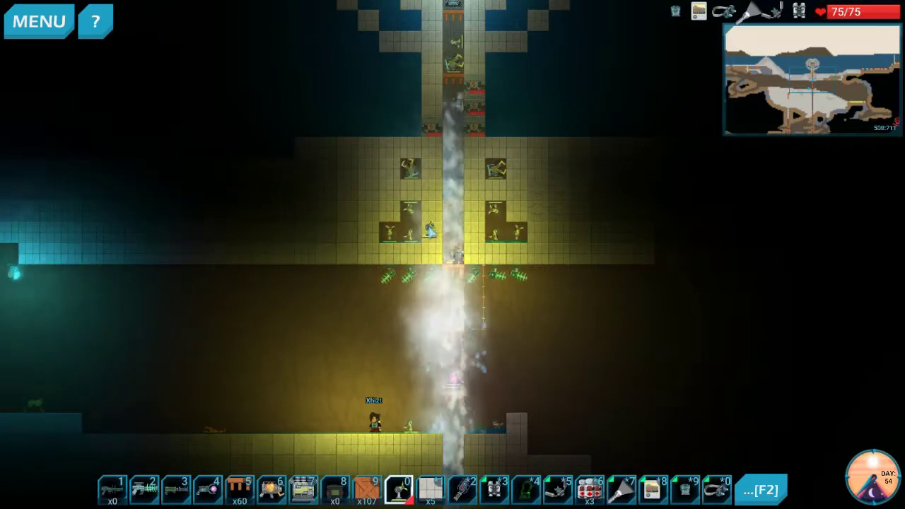
pyautogui.press('space')
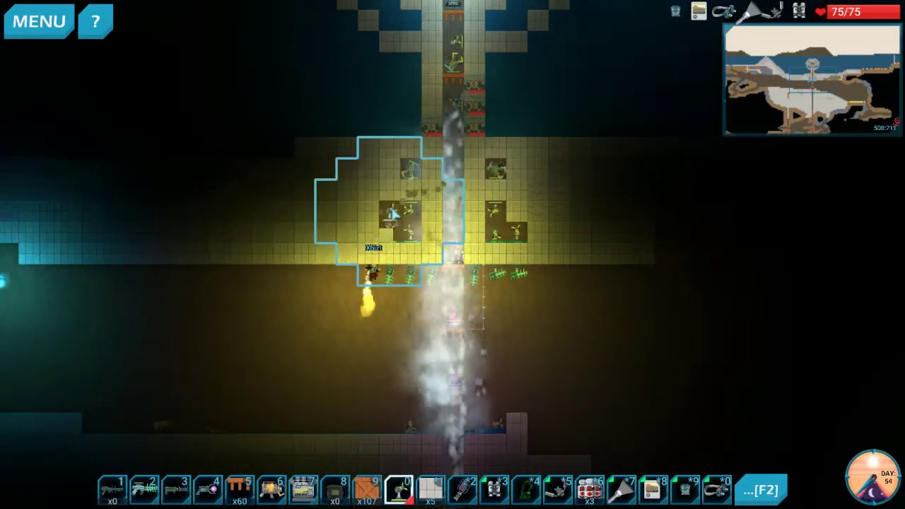
pyautogui.click(394, 213)
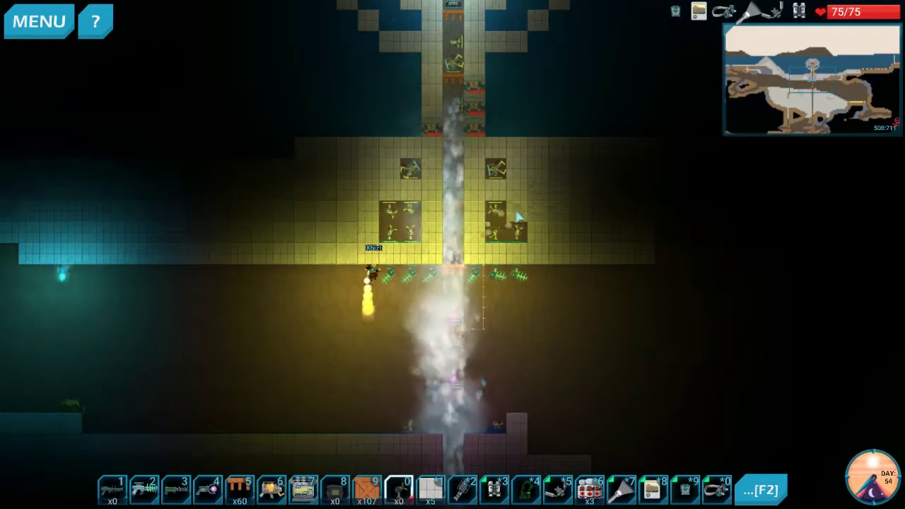
# - Fly up into the central column and ready the Reinforced Concrete Wall
pyautogui.press('d')
pyautogui.press('space')
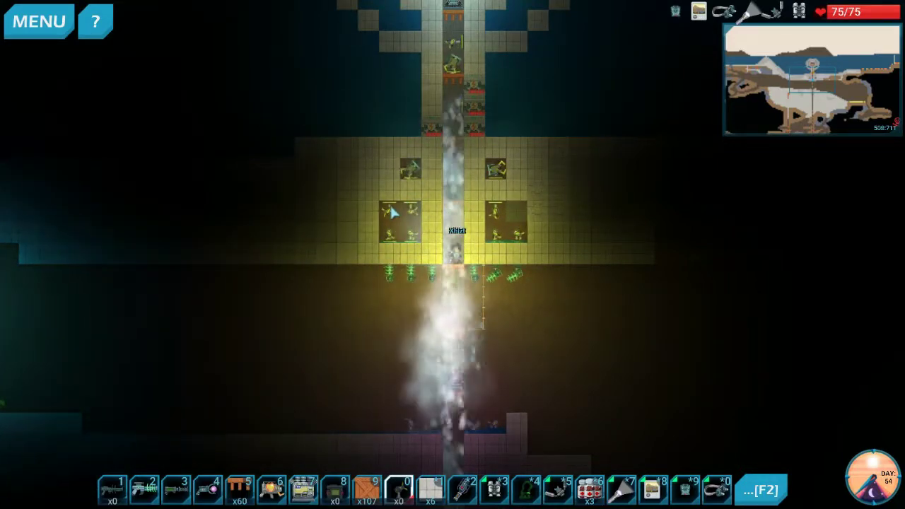
pyautogui.click(431, 487)
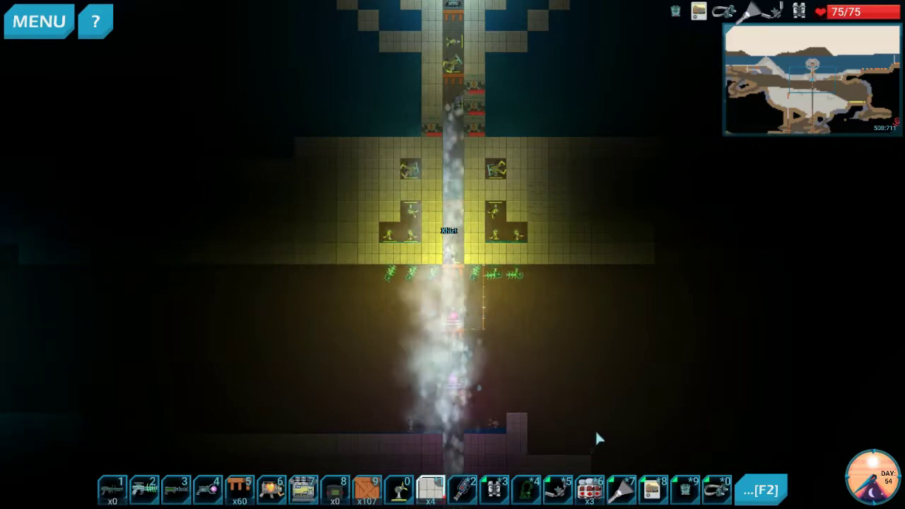
# - Lay a row of reinforced concrete back wall across the lower hall, with the inventory open
pyautogui.press('i')
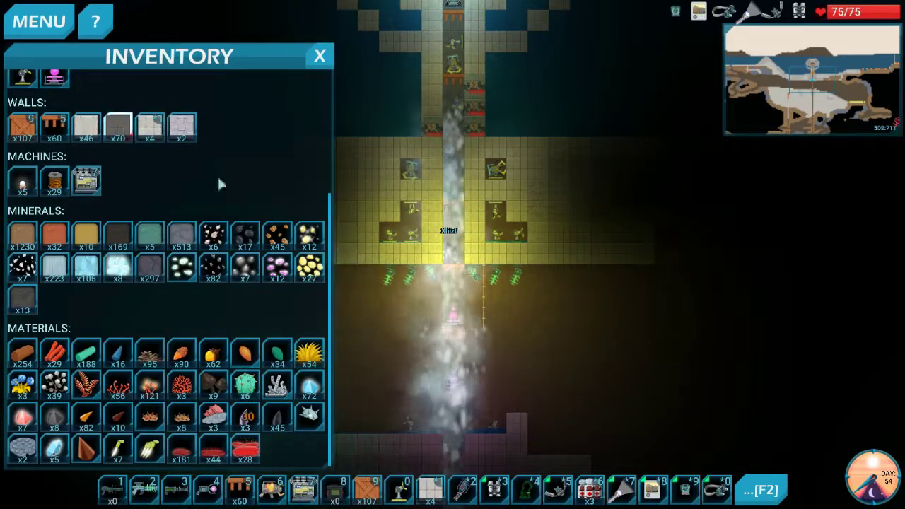
pyautogui.moveTo(403, 244); pyautogui.dragTo(499, 244)
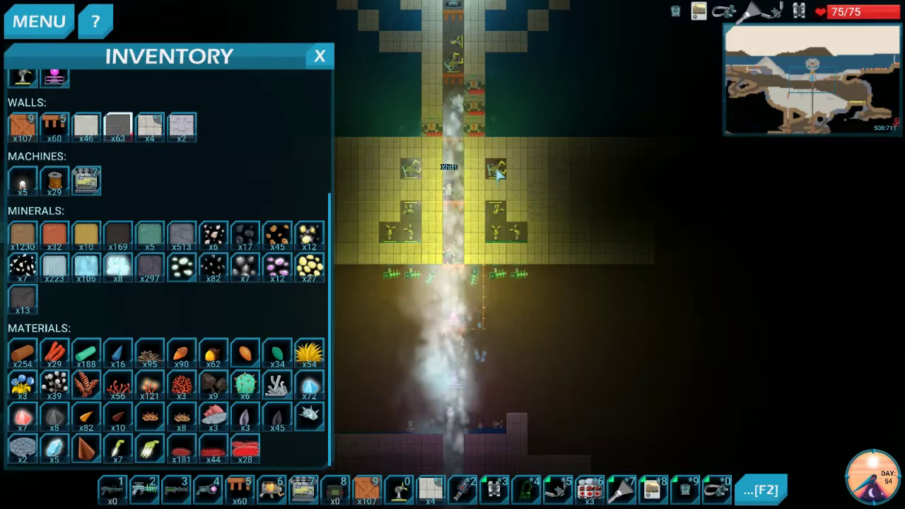
pyautogui.click(491, 236)
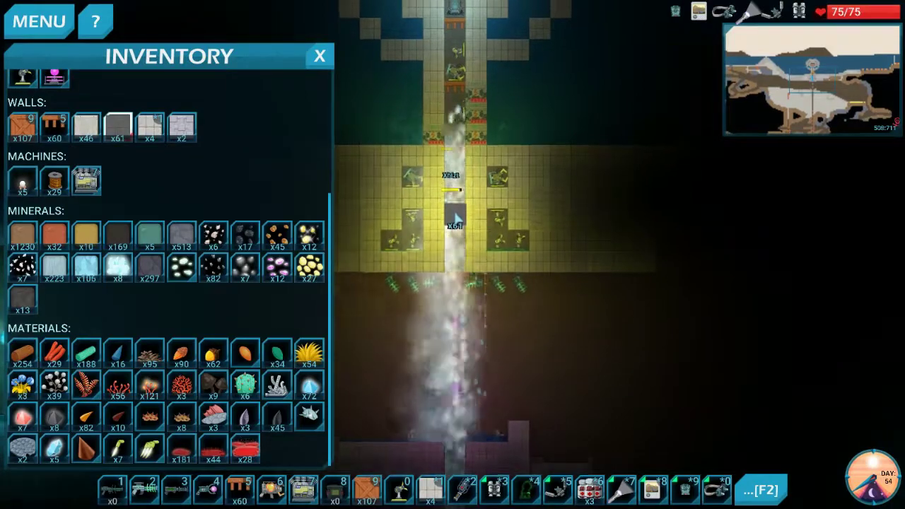
pyautogui.scroll(5, 470, 276)
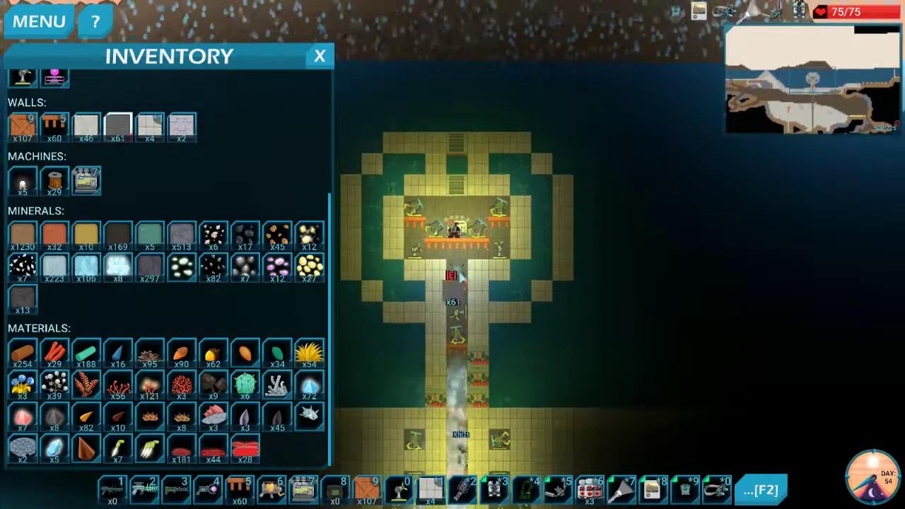
pyautogui.click(320, 56)
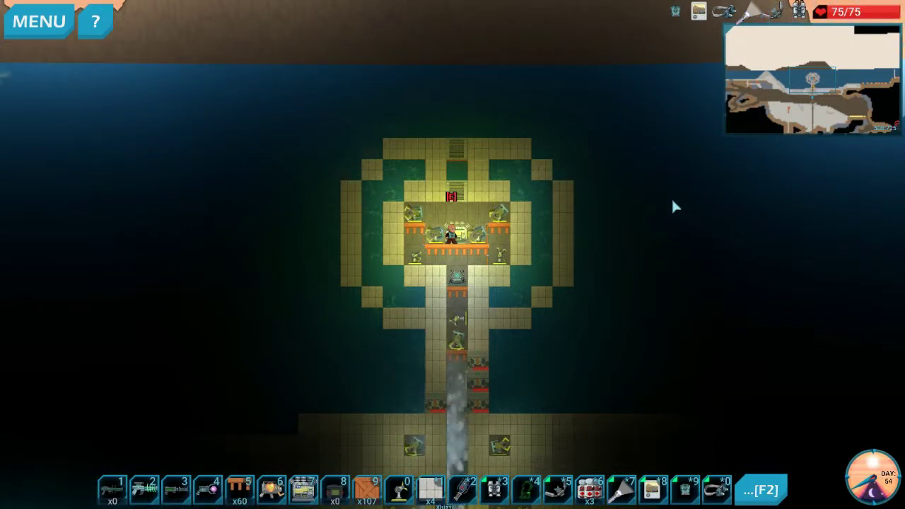
pyautogui.press('s')
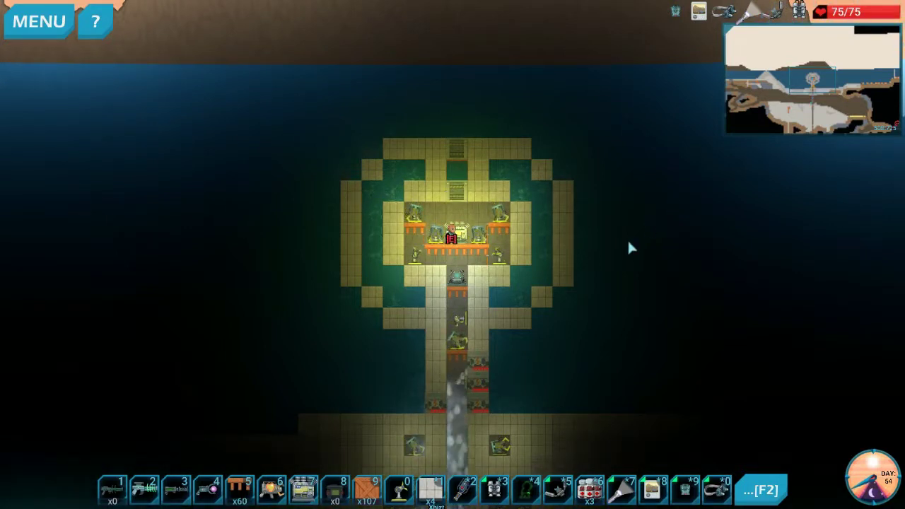
pyautogui.press('s')
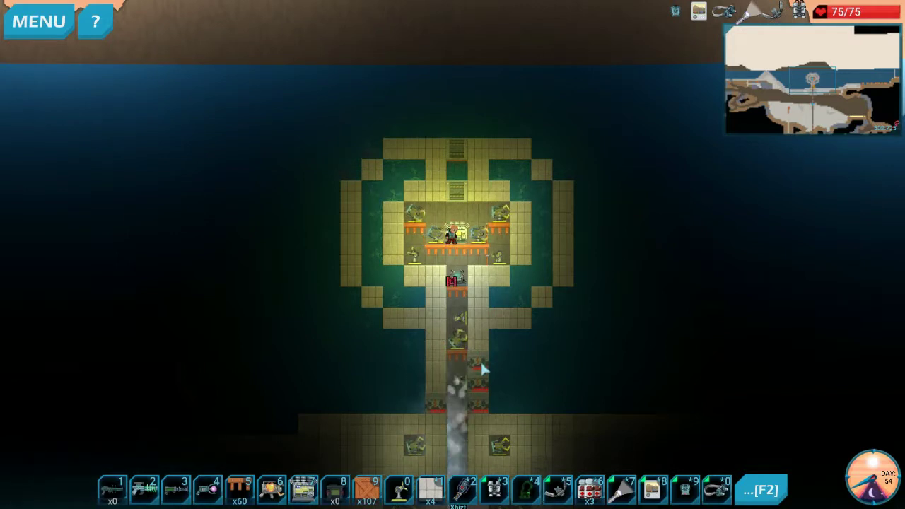